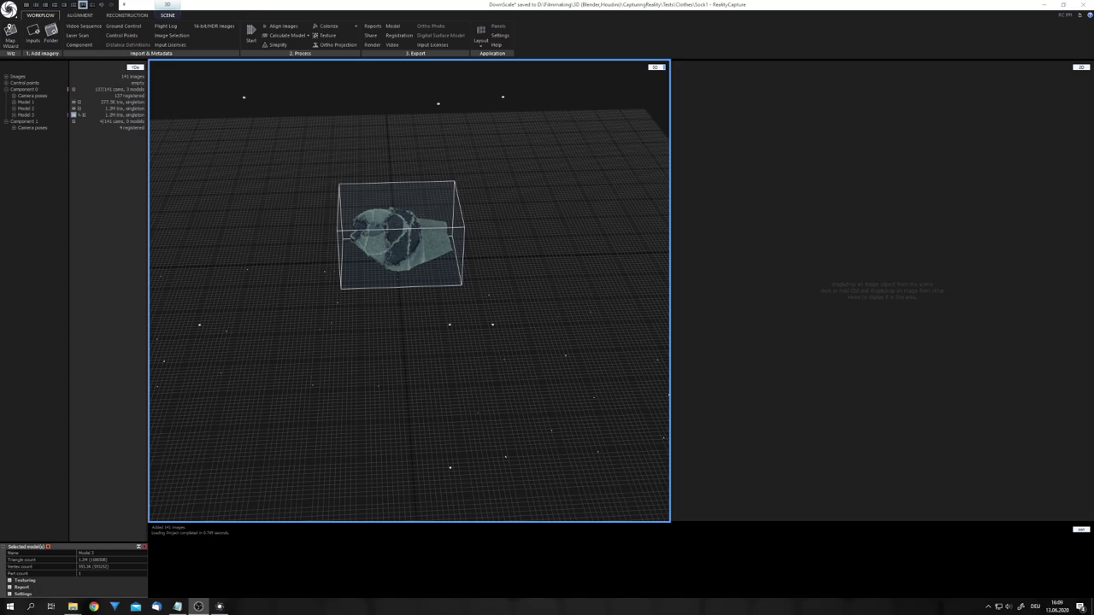
- Examine the reconstructed sock model and its bounding box from several sides in the 3D view
{"action": "left_click", "coordinate": [749, 3]}
{"action": "left_click_drag", "start_coordinate": [474, 283], "coordinate": [388, 267]}
{"action": "scroll", "coordinate": [394, 266], "scroll_direction": "up", "scroll_amount": 5}
{"action": "scroll", "coordinate": [388, 268], "scroll_direction": "down", "scroll_amount": 3}
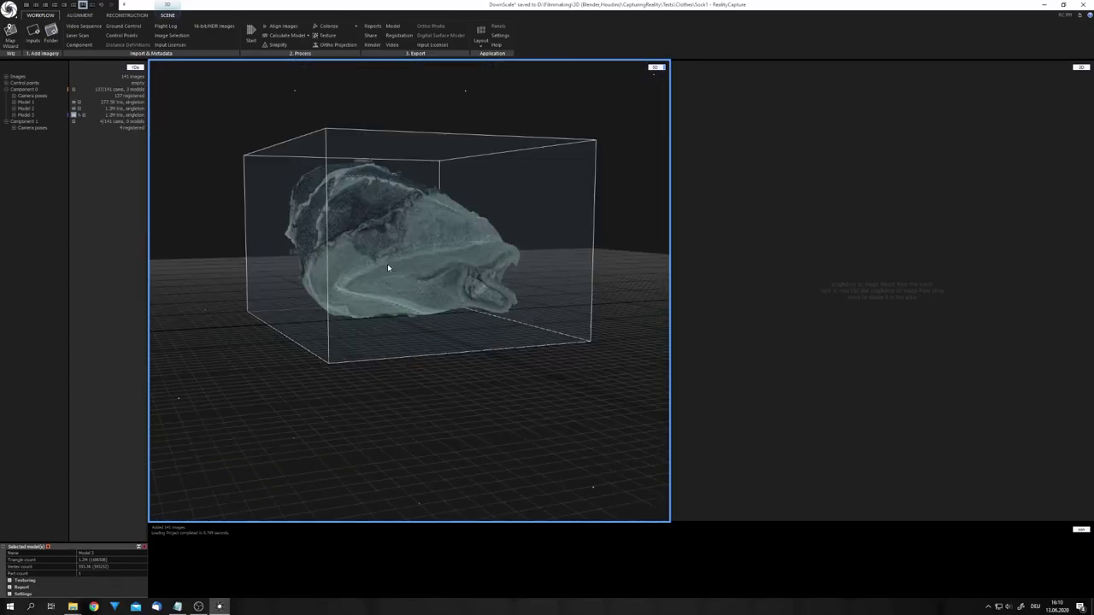
{"action": "scroll", "coordinate": [388, 268], "scroll_direction": "down", "scroll_amount": 5}
{"action": "scroll", "coordinate": [403, 294], "scroll_direction": "up", "scroll_amount": 5}
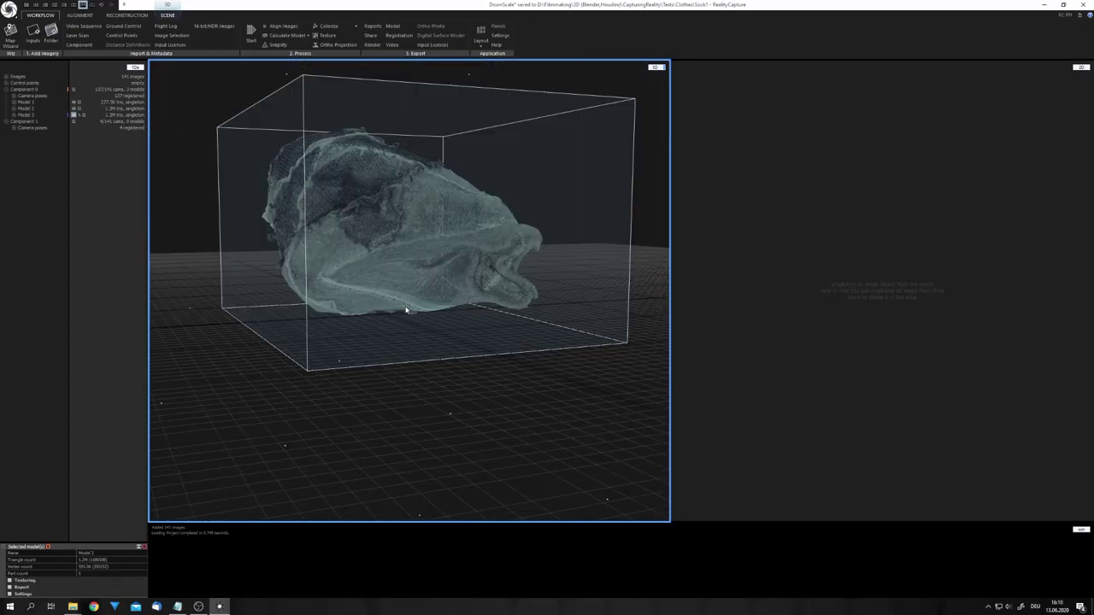
{"action": "left_click_drag", "start_coordinate": [406, 306], "coordinate": [417, 302]}
{"action": "right_click_drag", "start_coordinate": [416, 303], "coordinate": [404, 343]}
{"action": "left_click_drag", "start_coordinate": [406, 345], "coordinate": [391, 325]}
{"action": "scroll", "coordinate": [353, 318], "scroll_direction": "down", "scroll_amount": 4}
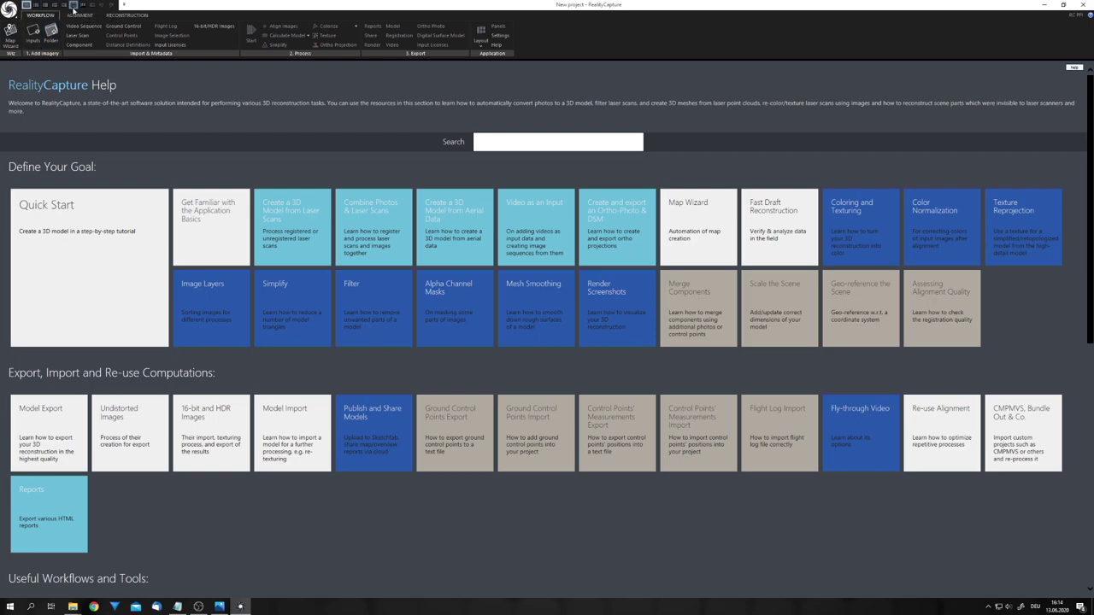
- Set the new project to the layout with image list, 3D view, 2D view and console, and activate each pane in turn
{"action": "left_click", "coordinate": [83, 5]}
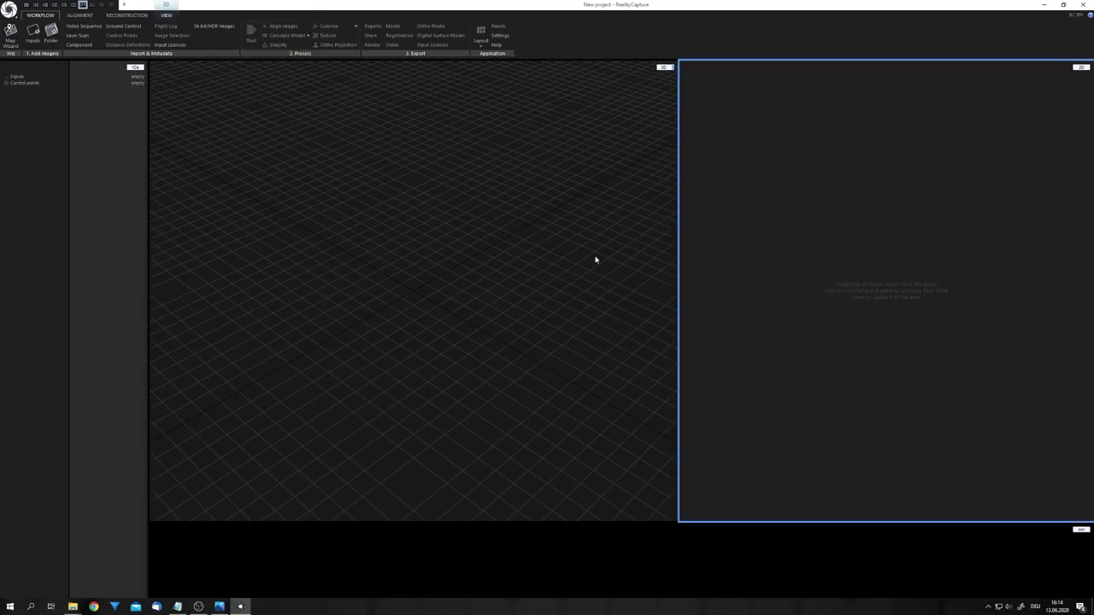
{"action": "left_click_drag", "start_coordinate": [477, 262], "coordinate": [356, 262]}
{"action": "left_click", "coordinate": [862, 227]}
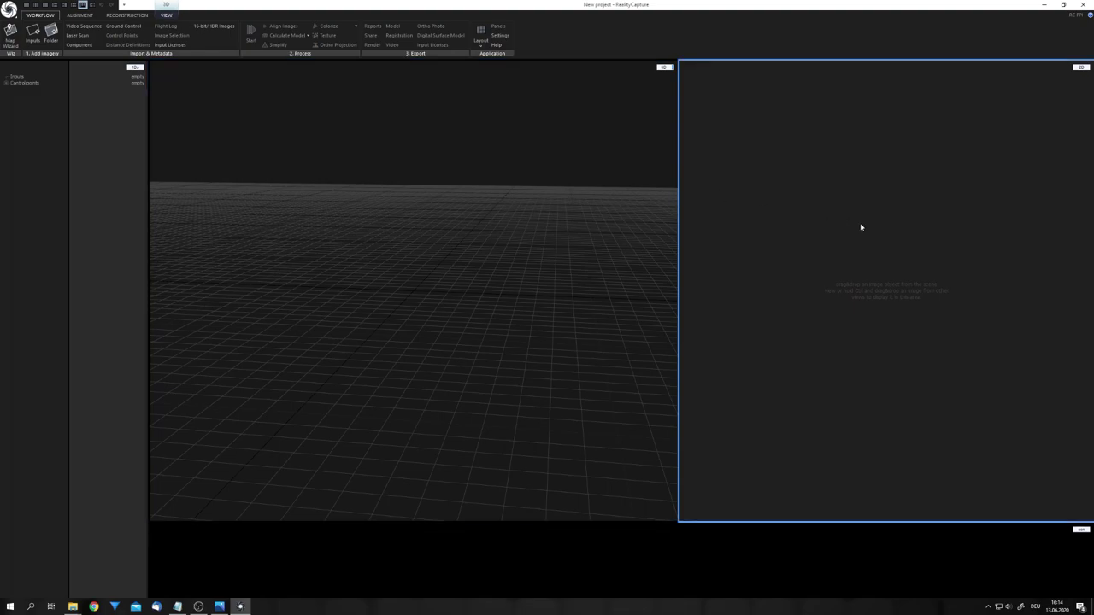
{"action": "left_click", "coordinate": [441, 553]}
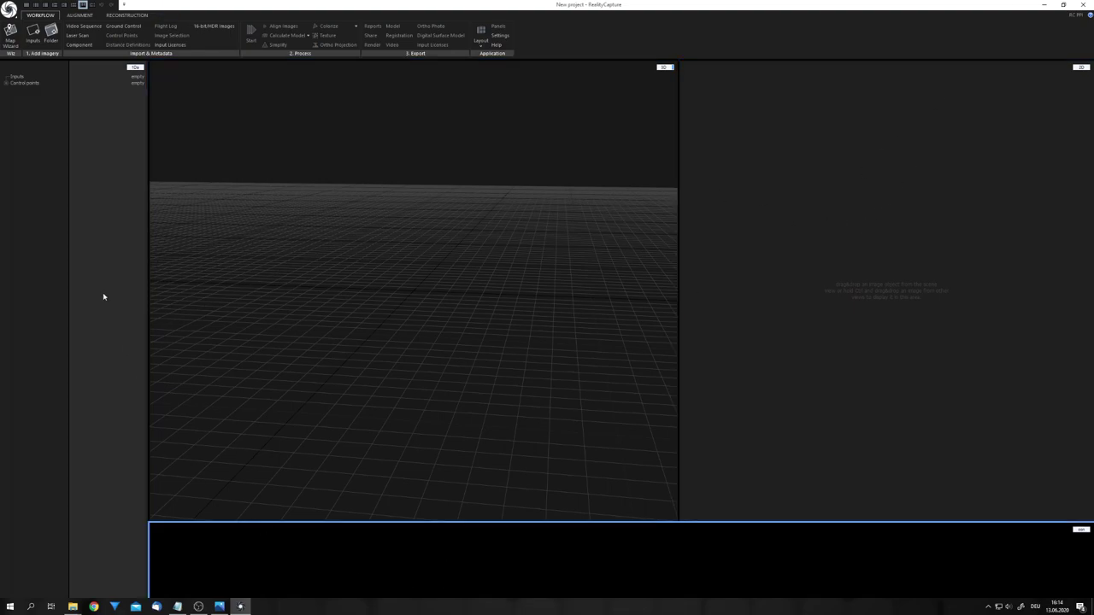
{"action": "left_click", "coordinate": [60, 174]}
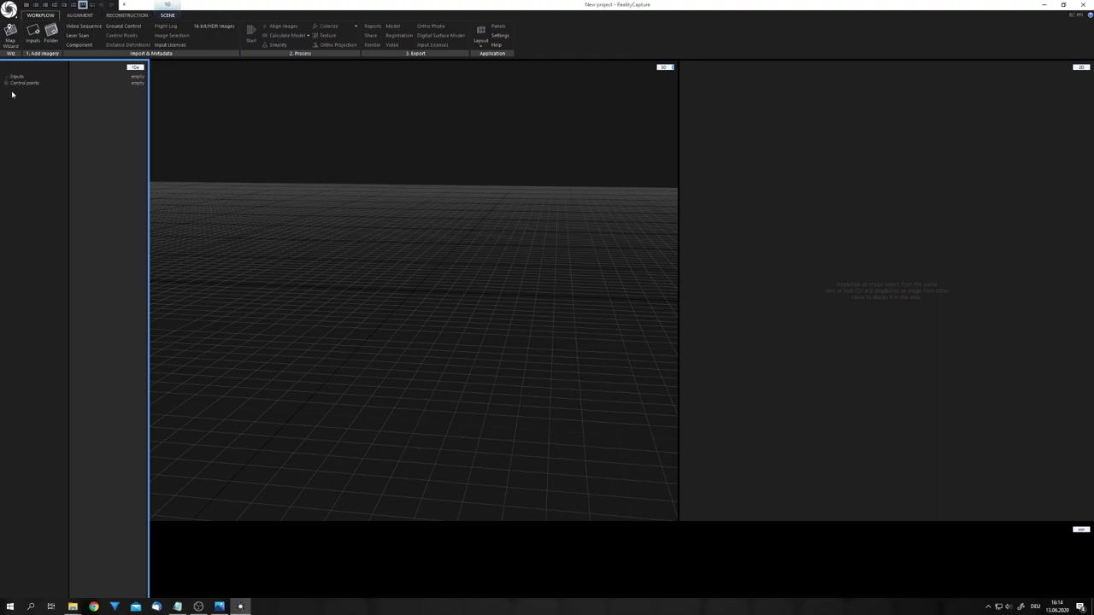
- Import all photos from the JPGs folder as inputs and check the Images group in the project tree
{"action": "left_click", "coordinate": [32, 35]}
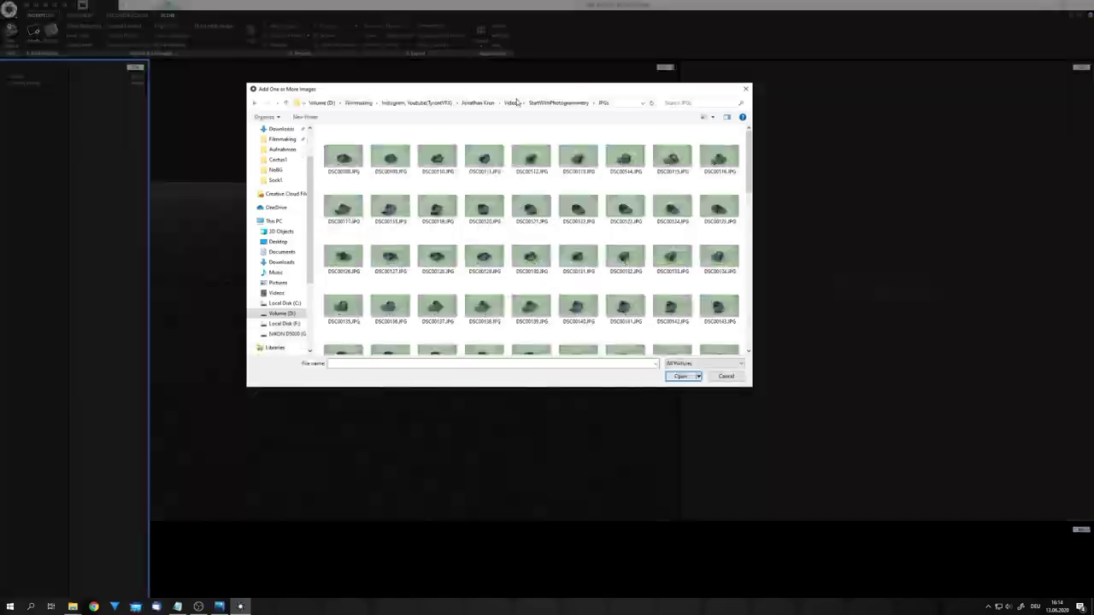
{"action": "key", "text": "ctrl+a"}
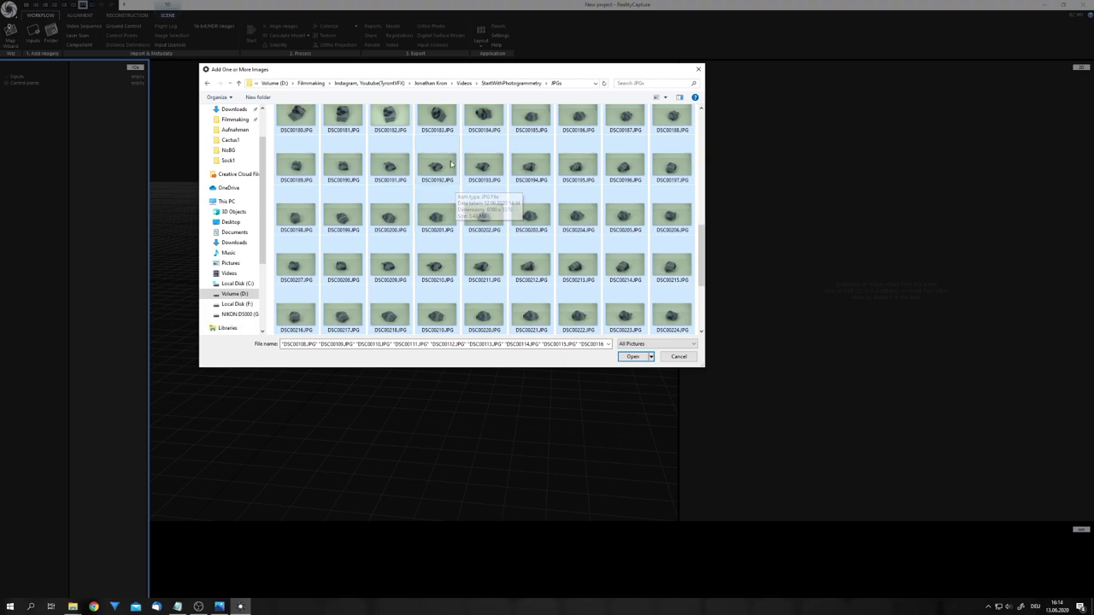
{"action": "left_click_drag", "start_coordinate": [644, 357], "coordinate": [643, 357]}
{"action": "left_click", "coordinate": [637, 356]}
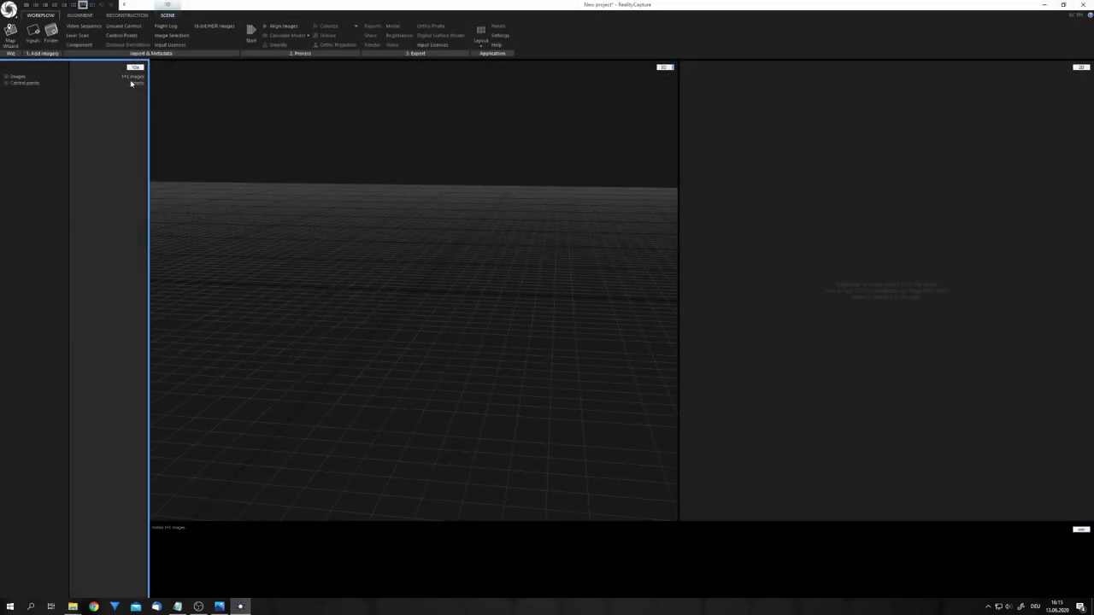
{"action": "left_click", "coordinate": [6, 77]}
{"action": "left_click", "coordinate": [6, 78]}
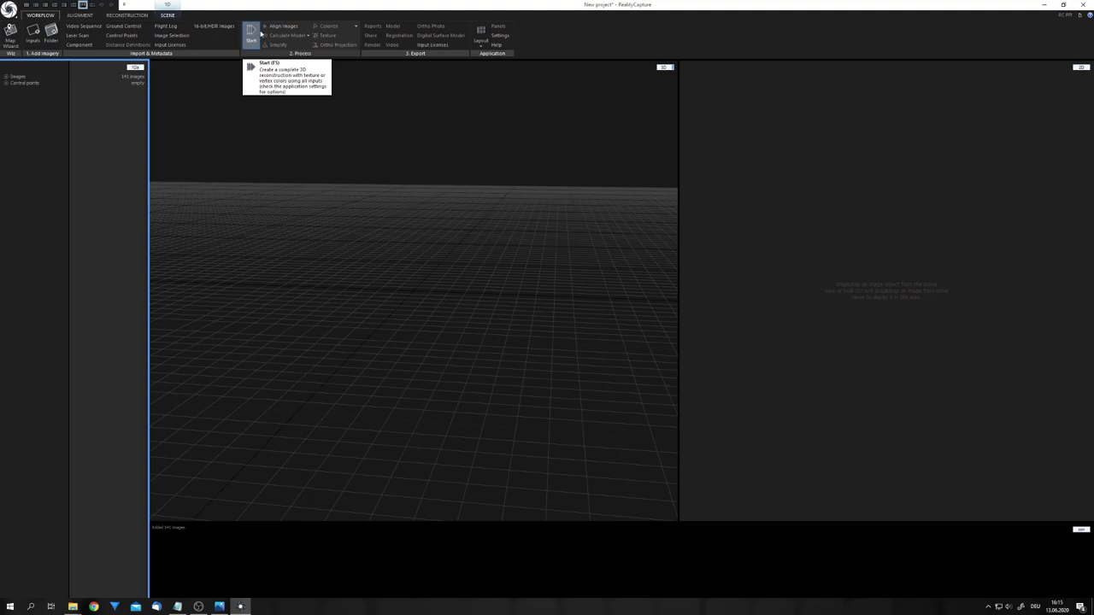
- Align the imported images and inspect the resulting point cloud
{"action": "left_click", "coordinate": [282, 26]}
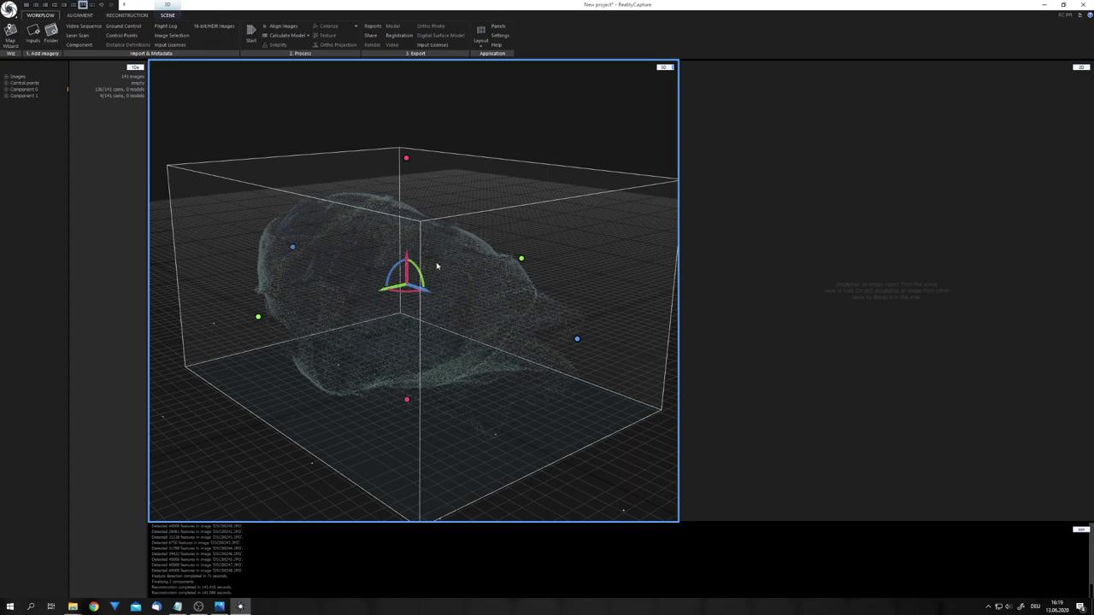
{"action": "scroll", "coordinate": [436, 266], "scroll_direction": "down", "scroll_amount": 5}
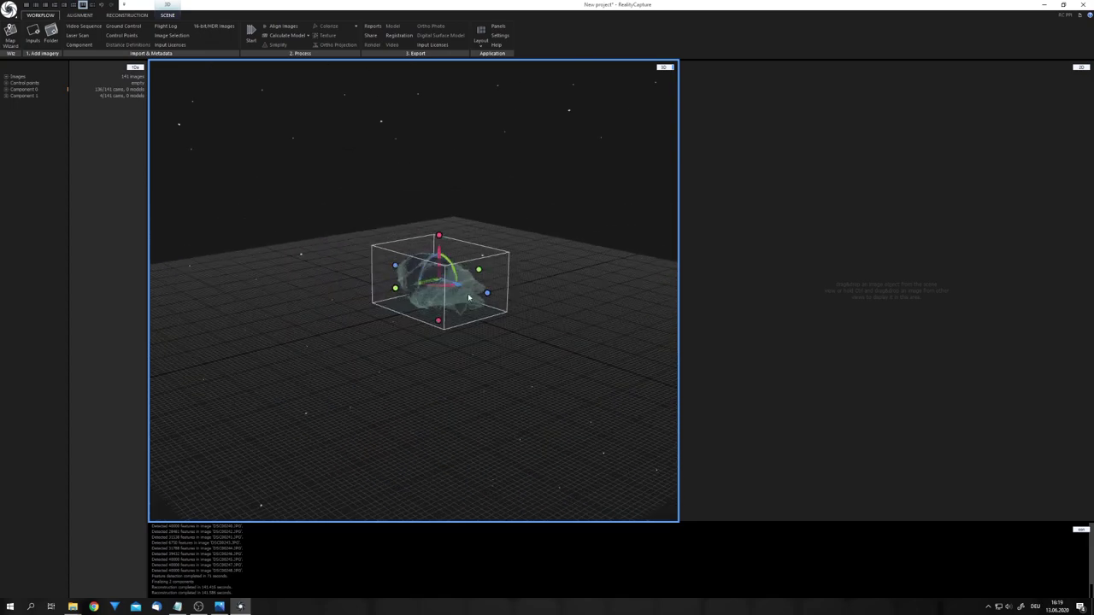
{"action": "left_click_drag", "start_coordinate": [469, 298], "coordinate": [542, 346]}
{"action": "scroll", "coordinate": [434, 293], "scroll_direction": "up", "scroll_amount": 5}
{"action": "scroll", "coordinate": [452, 365], "scroll_direction": "down", "scroll_amount": 3}
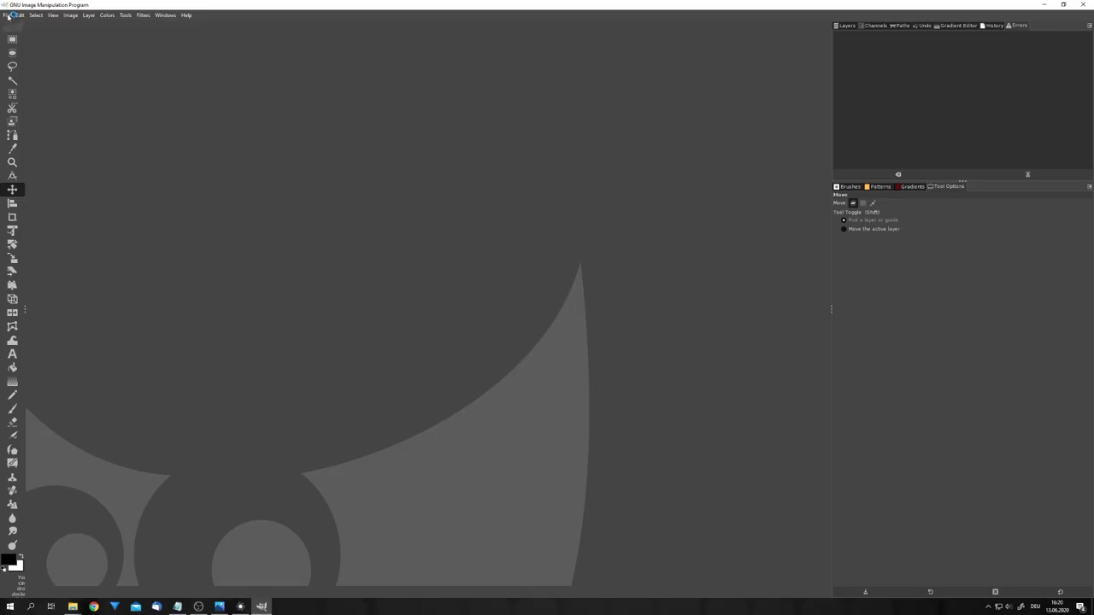
- Open GIMP's Batch Image Manipulation plugin and add the sock photos as input files
{"action": "left_click", "coordinate": [7, 15]}
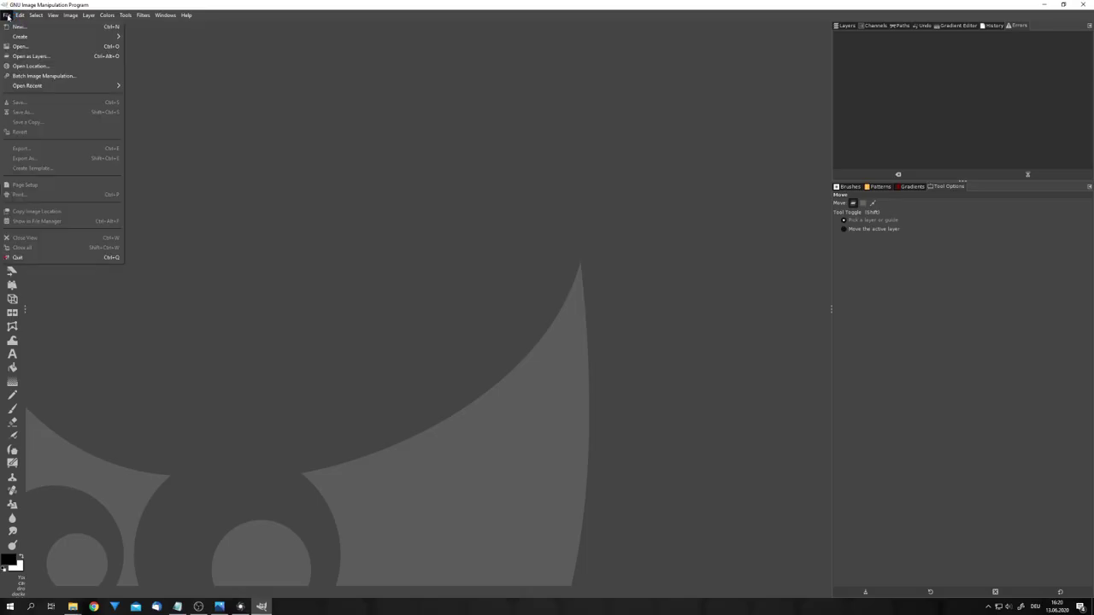
{"action": "left_click", "coordinate": [78, 76]}
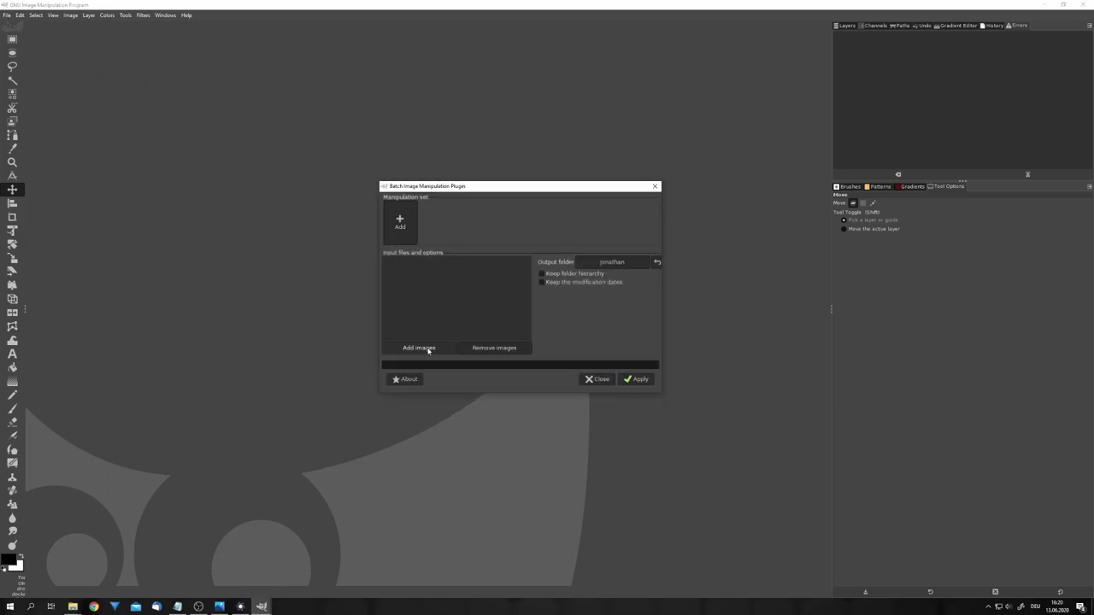
{"action": "left_click", "coordinate": [428, 349]}
{"action": "left_click", "coordinate": [432, 353]}
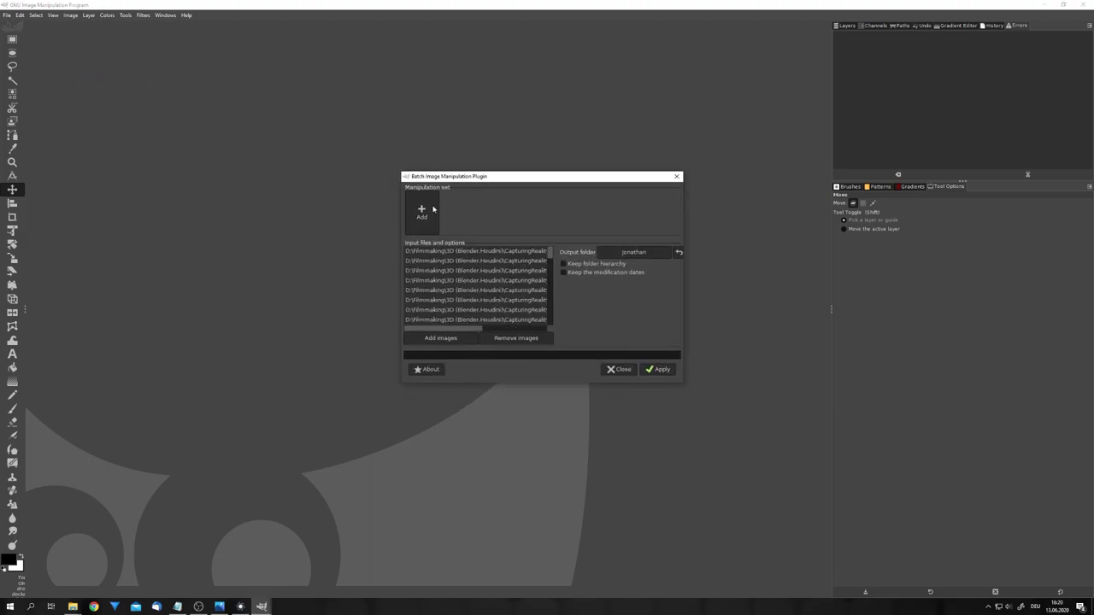
- Add a Resize manipulation that scales the images to 25 percent of the original with the aspect ratio preserved
{"action": "left_click", "coordinate": [420, 211]}
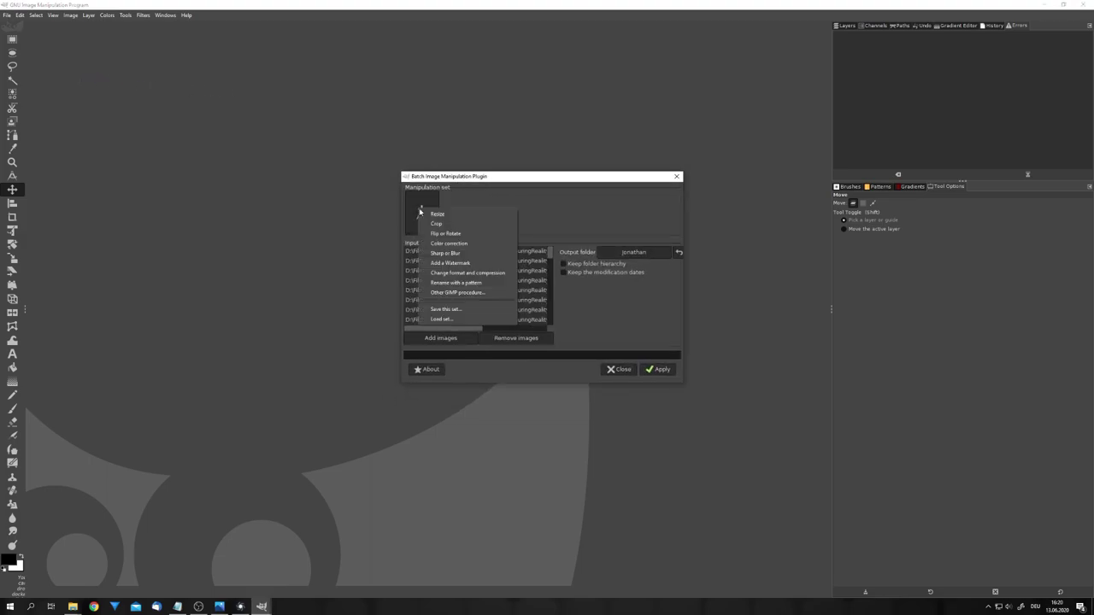
{"action": "left_click", "coordinate": [449, 215]}
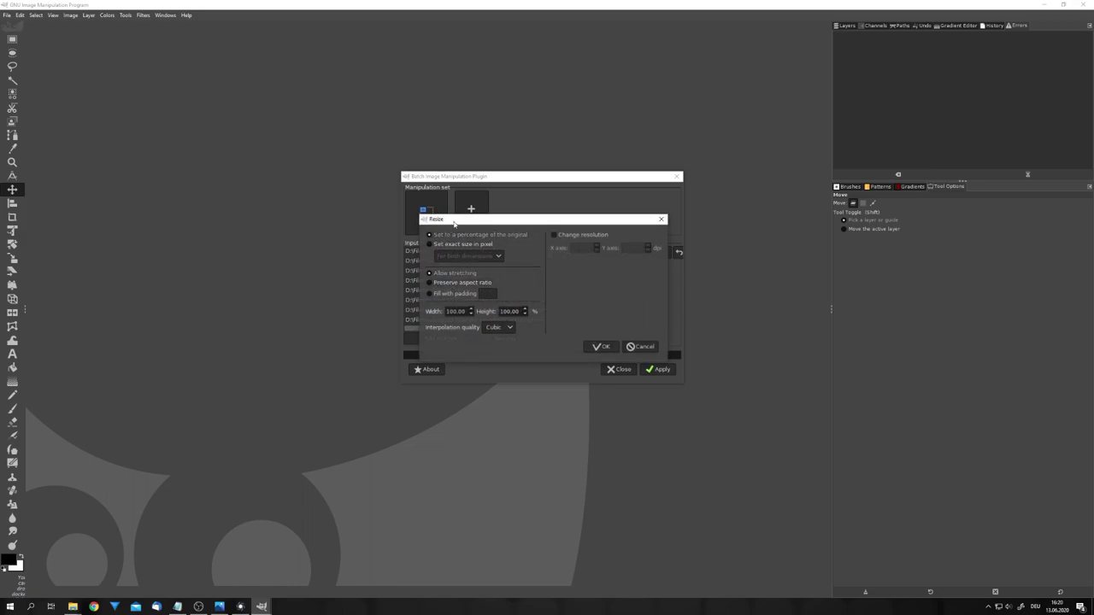
{"action": "left_click_drag", "start_coordinate": [454, 224], "coordinate": [466, 203]}
{"action": "left_click", "coordinate": [462, 262]}
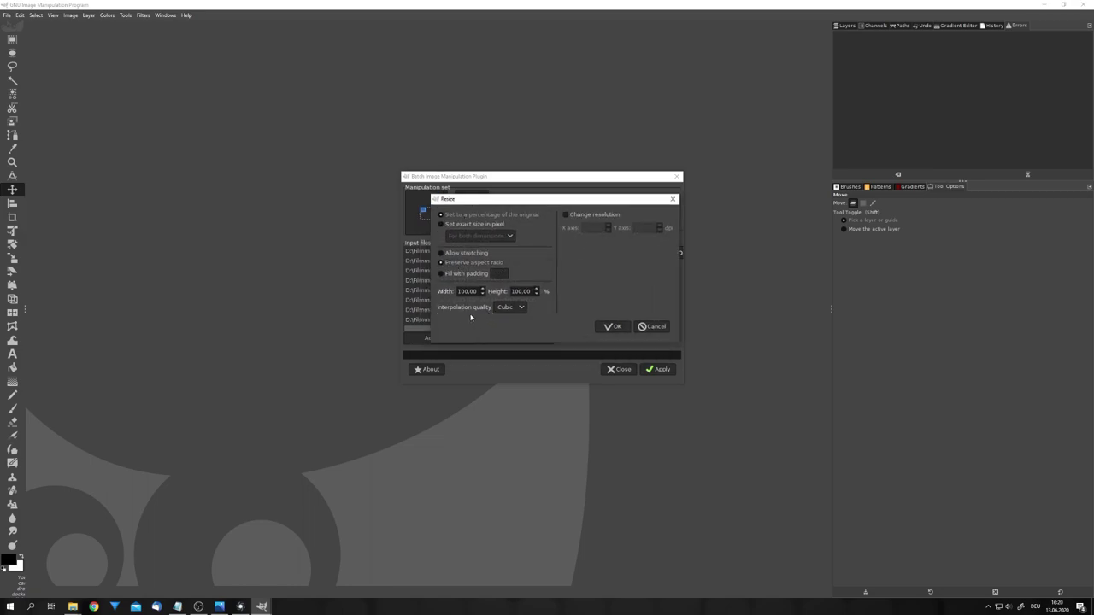
{"action": "type", "text": "25"}
{"action": "left_click", "coordinate": [616, 327]}
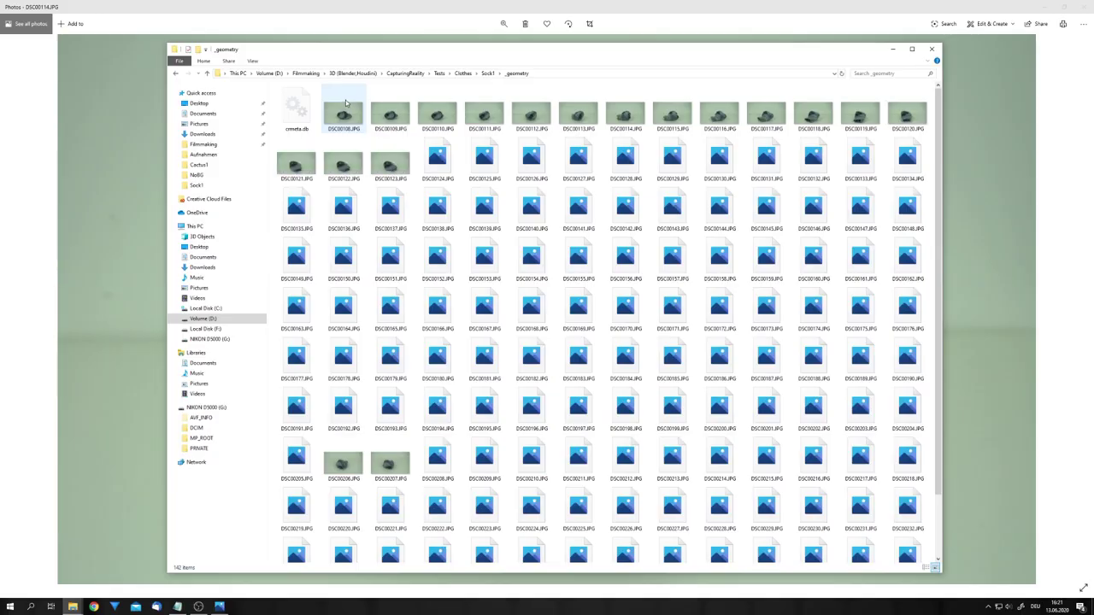
- View the downscaled photo DSC00108.JPG from the _geometry folder
{"action": "double_click", "coordinate": [357, 105]}
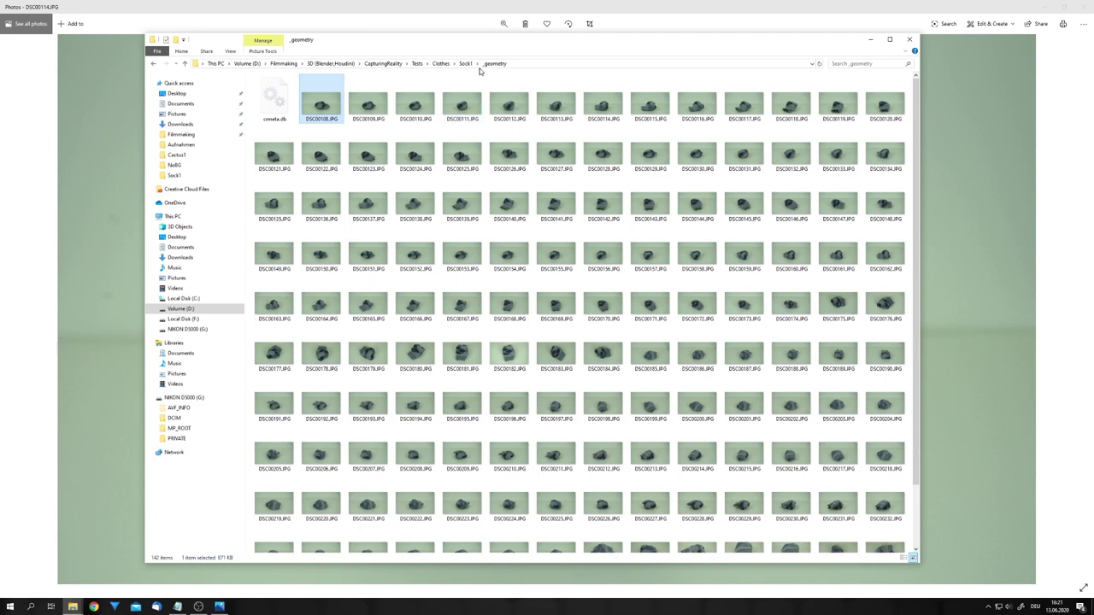
{"action": "key", "text": "alt+Tab"}
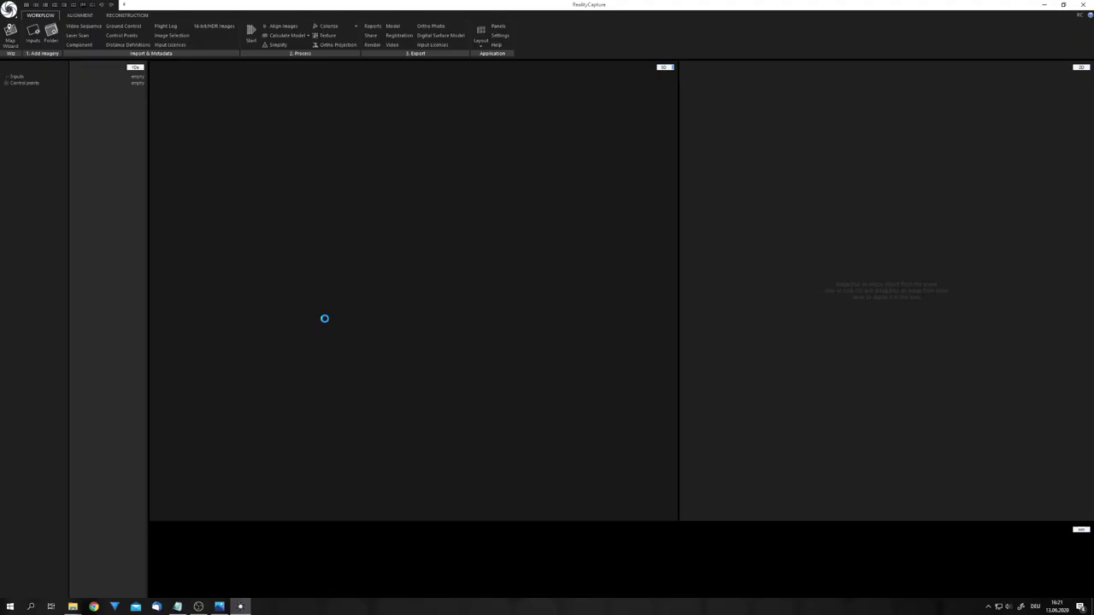
- Import the _geometry and _texture folders into the new RealityCapture project and widen the project tree pane
{"action": "left_click", "coordinate": [72, 606]}
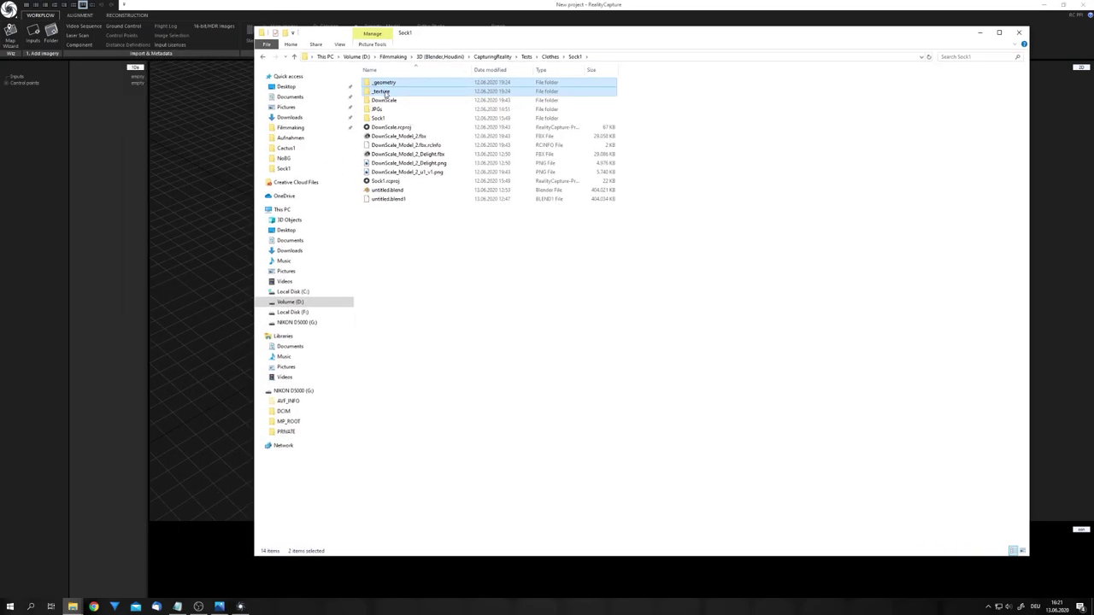
{"action": "left_click_drag", "start_coordinate": [383, 93], "coordinate": [132, 96]}
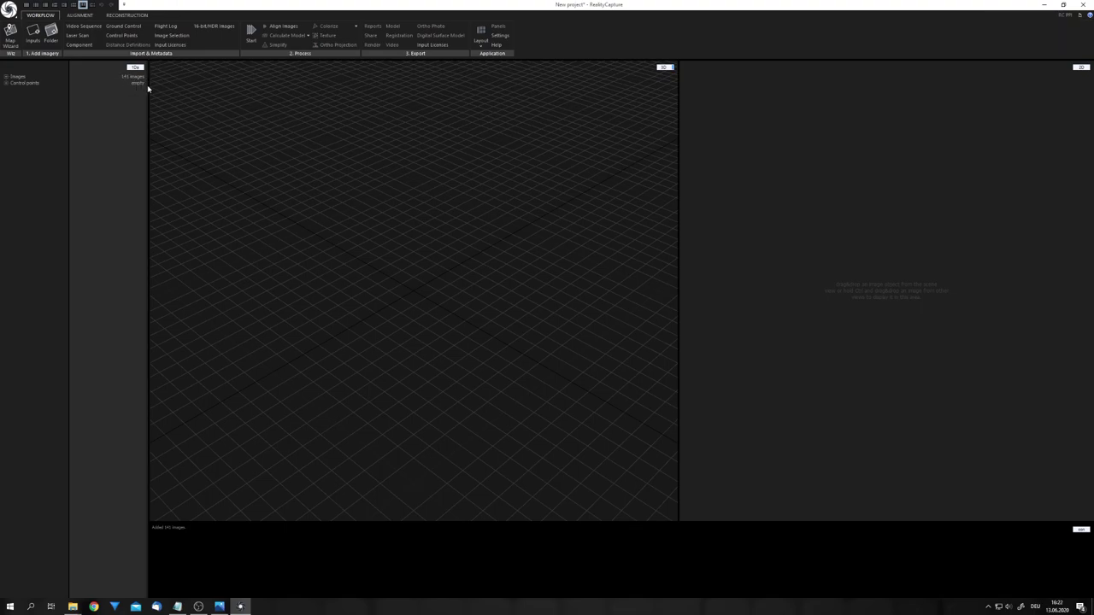
{"action": "left_click_drag", "start_coordinate": [147, 88], "coordinate": [180, 88]}
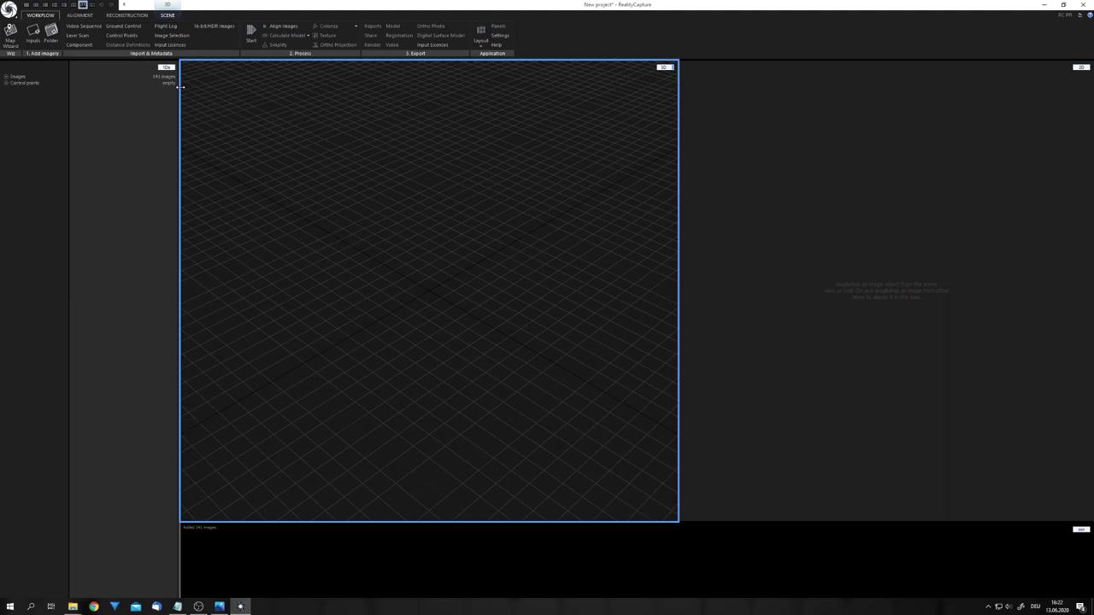
{"action": "left_click", "coordinate": [79, 14]}
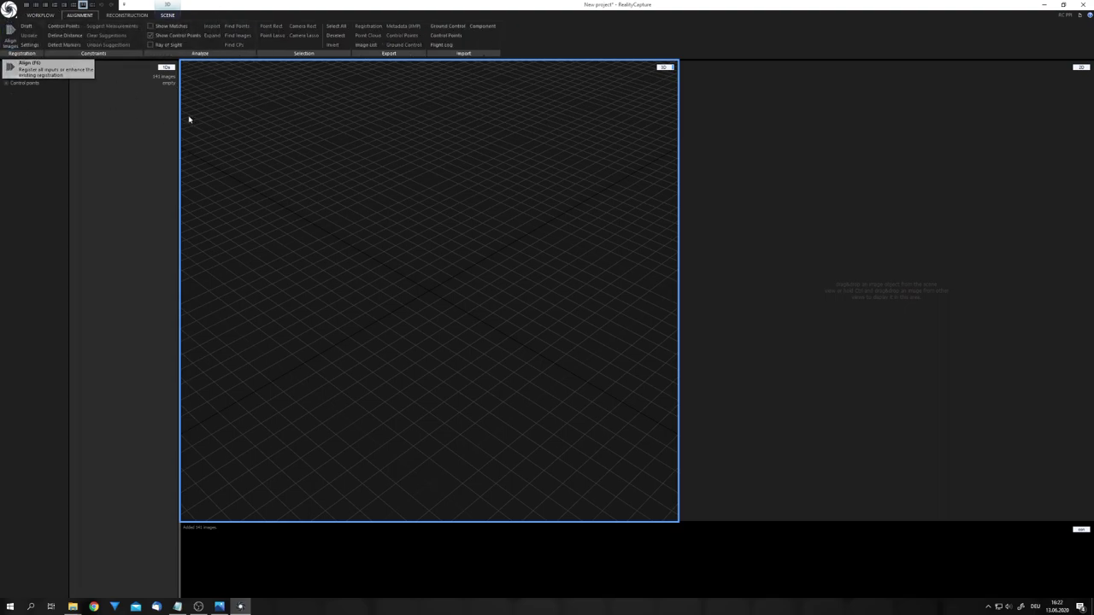
{"action": "left_click", "coordinate": [125, 15]}
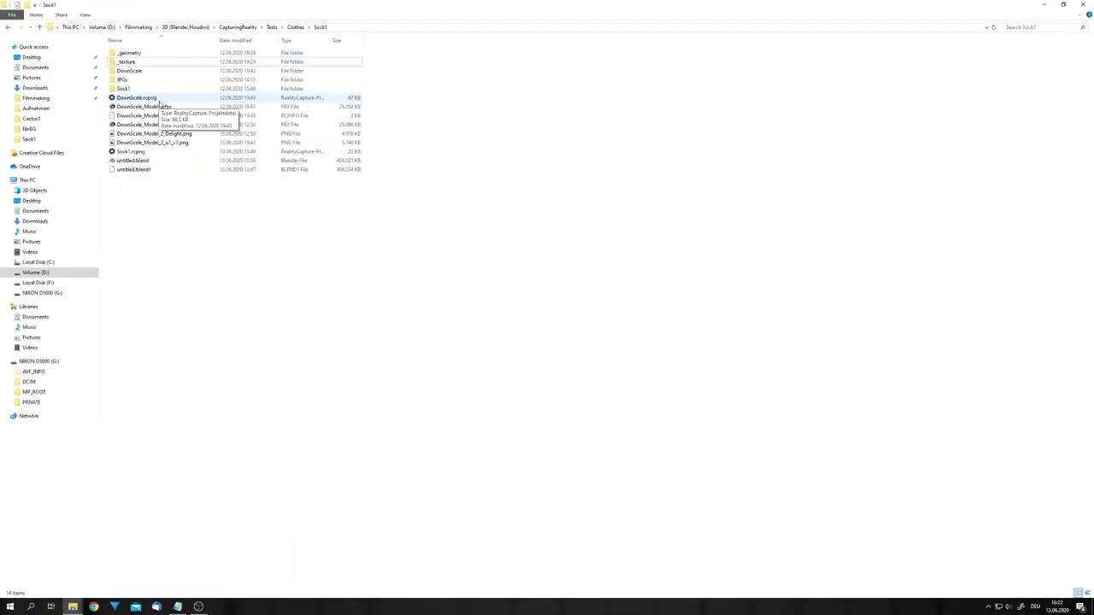
- View the texture DownScale_Model_2_u1_v1.png from the Sock1 folder and launch Blender
{"action": "left_click", "coordinate": [164, 107]}
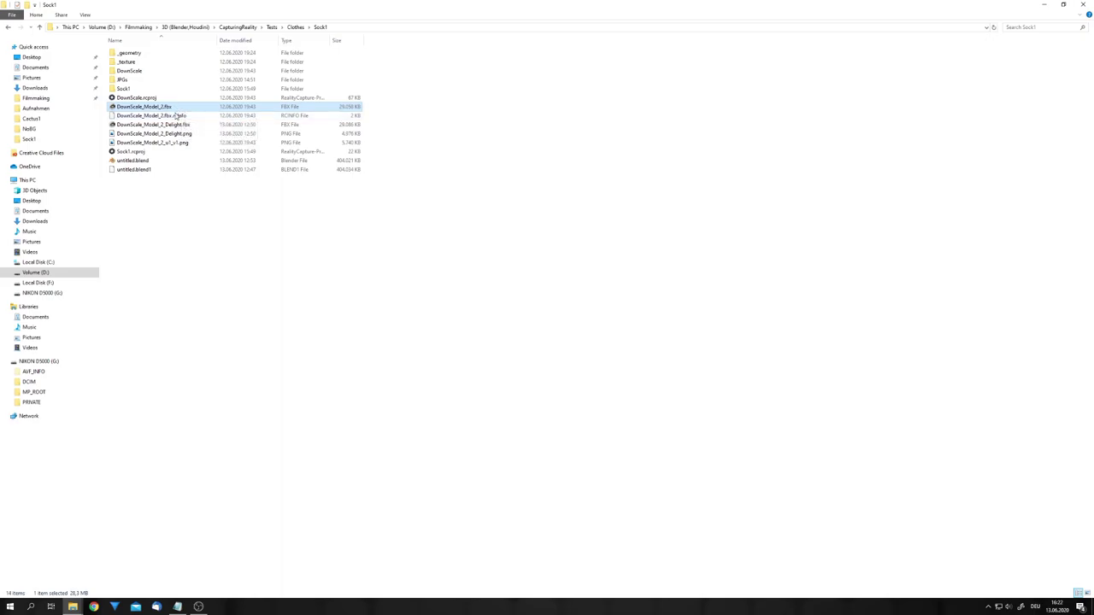
{"action": "double_click", "coordinate": [171, 142]}
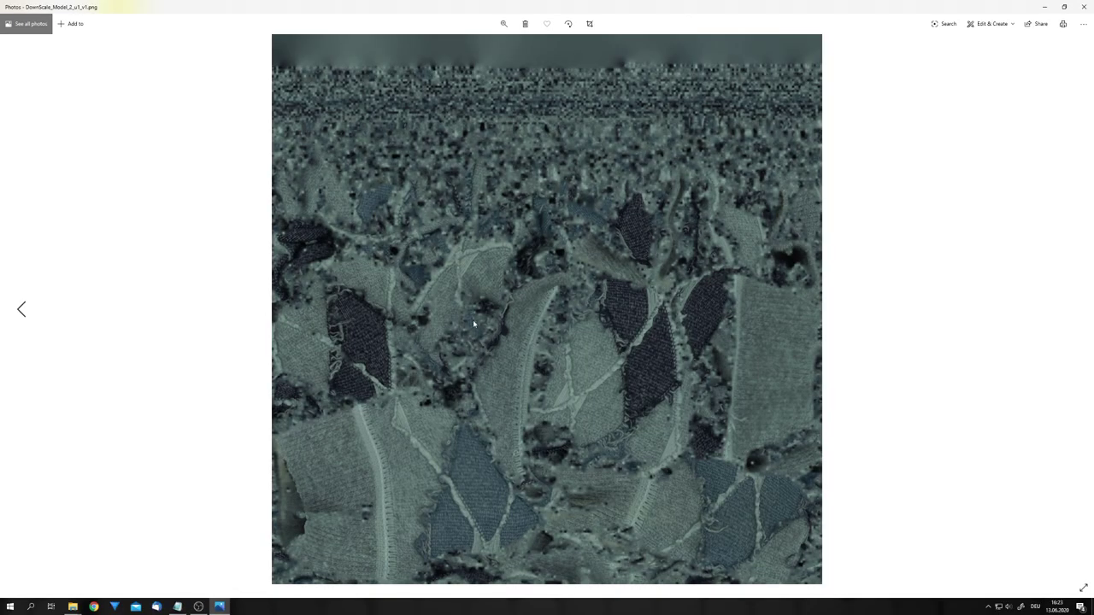
{"action": "key", "text": "super"}
{"action": "type", "text": "blender"}
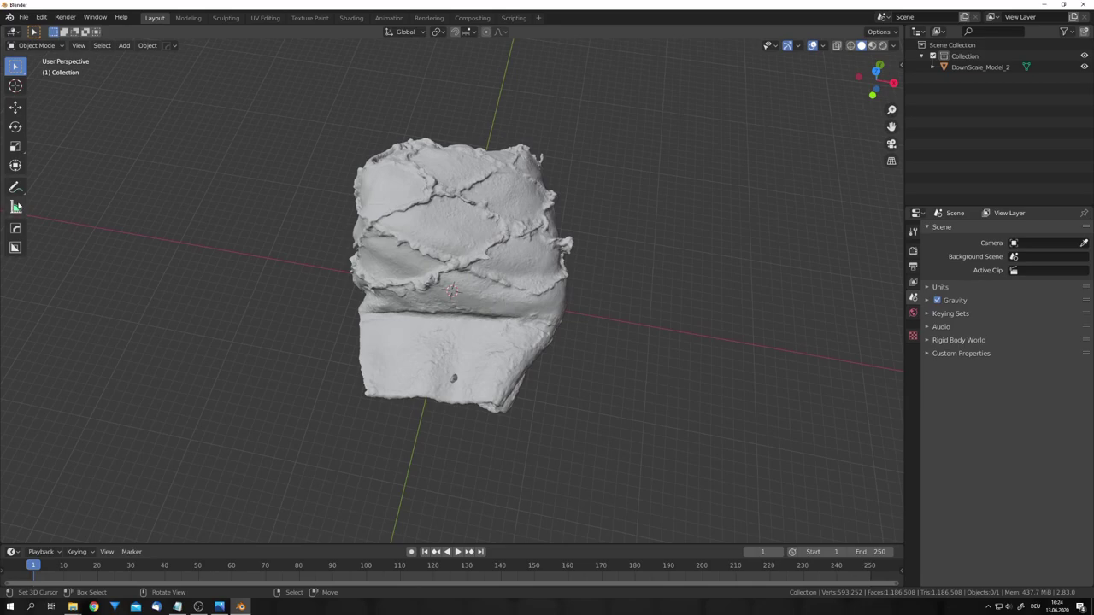
- Measure the sock model's width across its middle with the Measure tool, and return to the select tool
{"action": "left_click", "coordinate": [15, 207]}
{"action": "left_click_drag", "start_coordinate": [352, 270], "coordinate": [544, 263]}
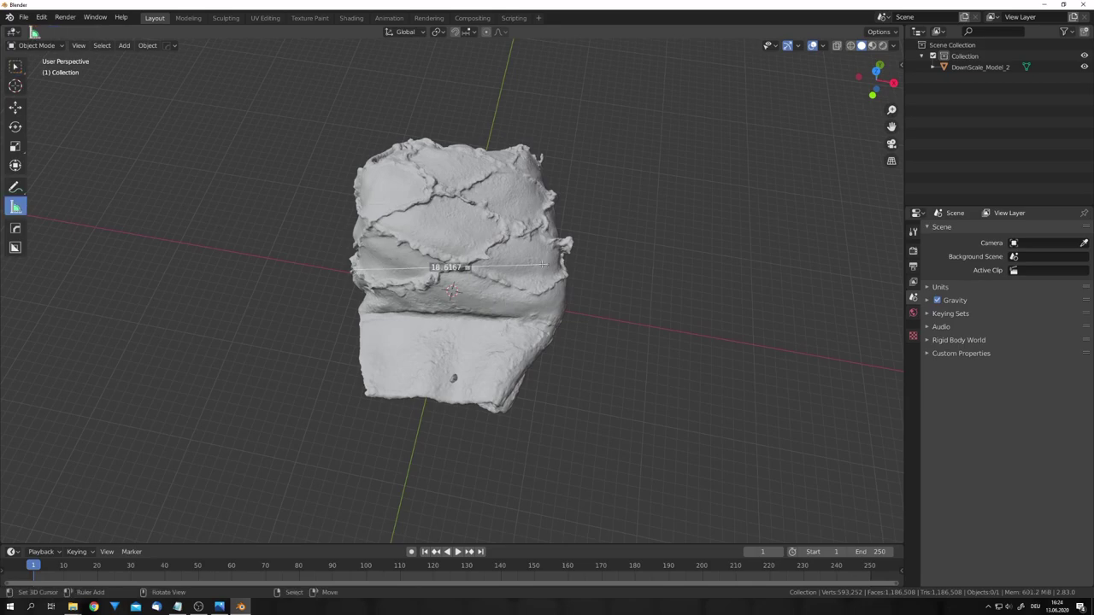
{"action": "key", "text": "w"}
- Switch the viewport shading to Material Preview and inspect the textured sock model up close
{"action": "mouse_move", "coordinate": [547, 264]}
{"action": "middle_mouse_down"}
{"action": "mouse_move", "coordinate": [404, 220]}
{"action": "mouse_move", "coordinate": [494, 212]}
{"action": "mouse_move", "coordinate": [487, 205]}
{"action": "middle_mouse_up"}
{"action": "key", "text": "z"}
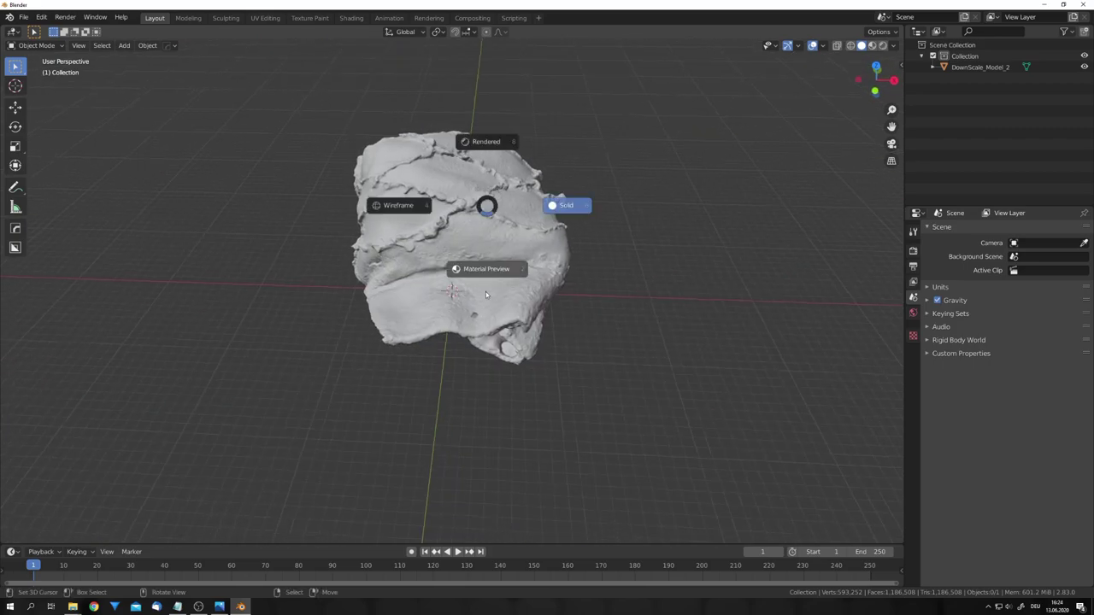
{"action": "left_click", "coordinate": [487, 295]}
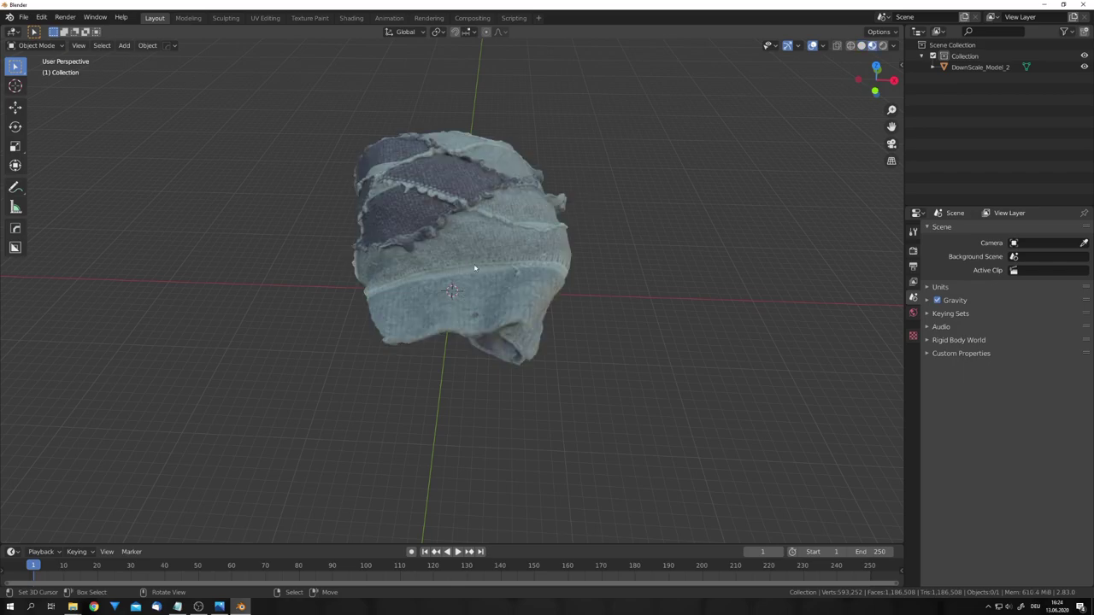
{"action": "scroll", "coordinate": [479, 273], "scroll_direction": "up", "scroll_amount": 5}
{"action": "mouse_move", "coordinate": [467, 247]}
{"action": "middle_mouse_down"}
{"action": "mouse_move", "coordinate": [576, 271]}
{"action": "mouse_move", "coordinate": [512, 270]}
{"action": "middle_mouse_up"}
{"action": "scroll", "coordinate": [512, 269], "scroll_direction": "down", "scroll_amount": 5}
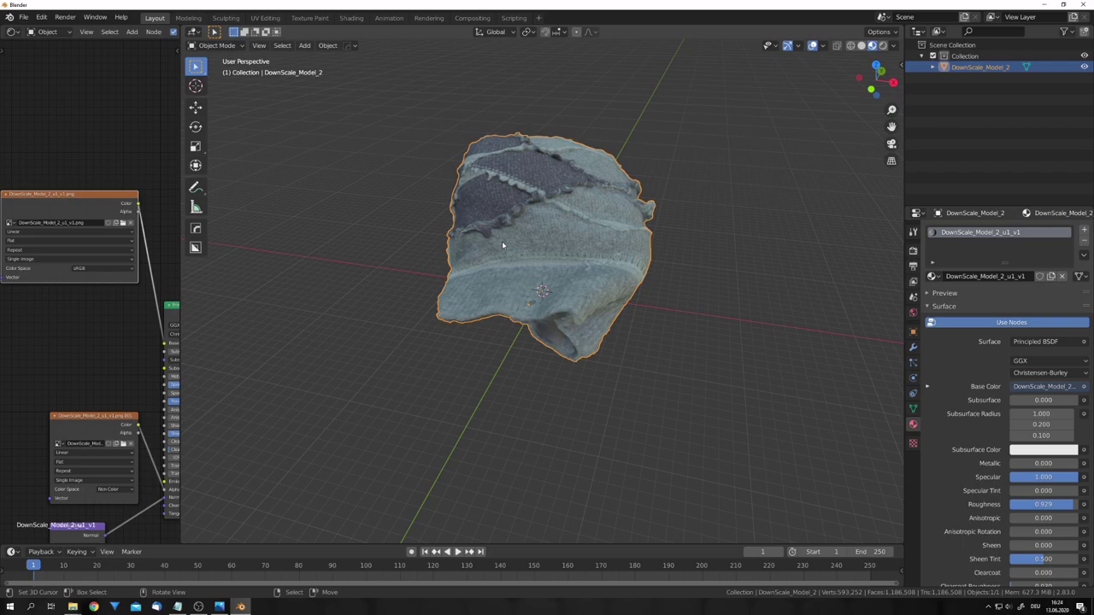
- Inspect the shading baked into the sock model and its texture image, and put the image viewer away
{"action": "middle_click_drag", "start_coordinate": [502, 241], "coordinate": [529, 276]}
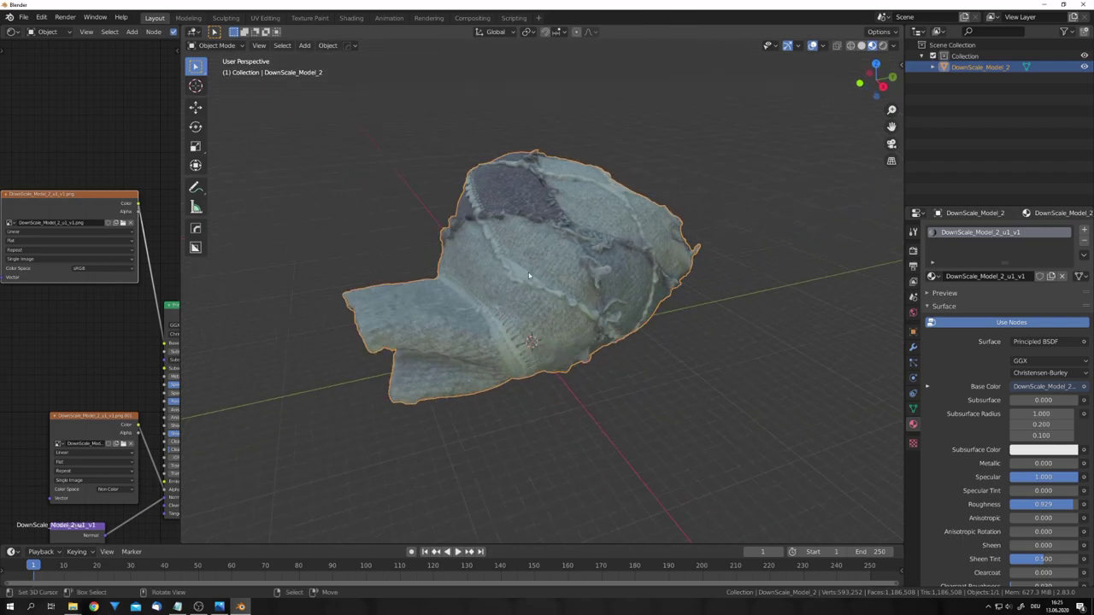
{"action": "scroll", "coordinate": [529, 275], "scroll_direction": "up", "scroll_amount": 3}
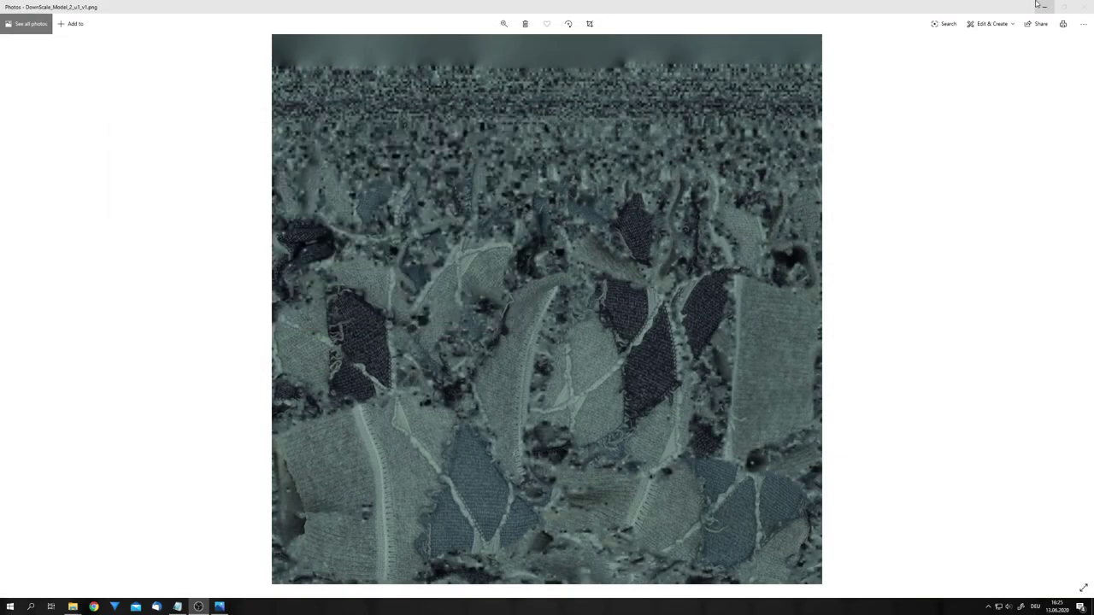
{"action": "left_click", "coordinate": [1042, 6]}
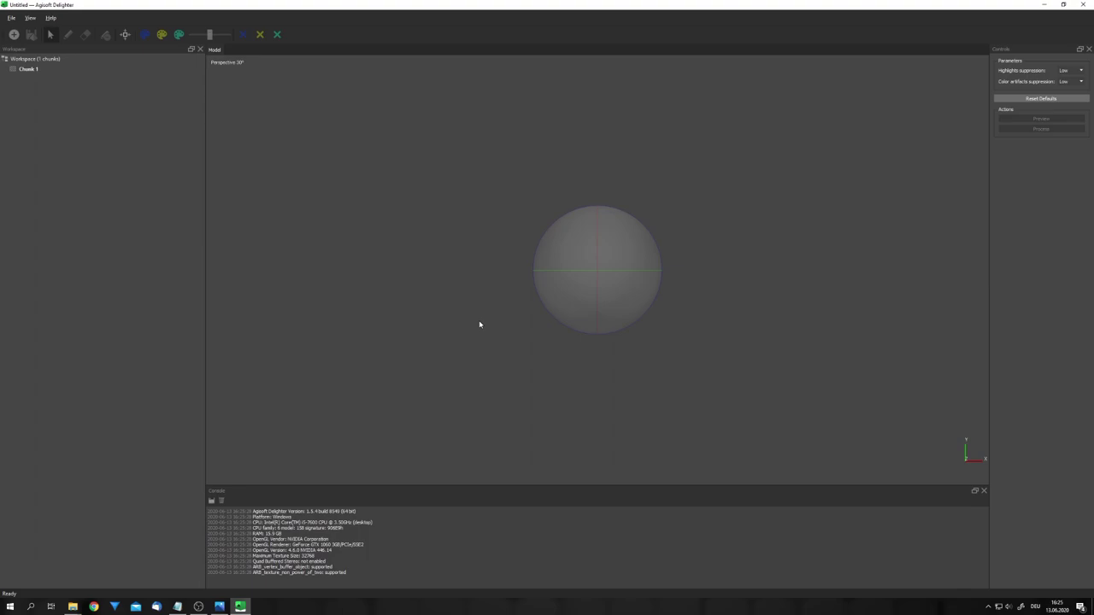
- Import the sock model into Agisoft Delighter and view it from several sides
{"action": "left_click", "coordinate": [14, 34]}
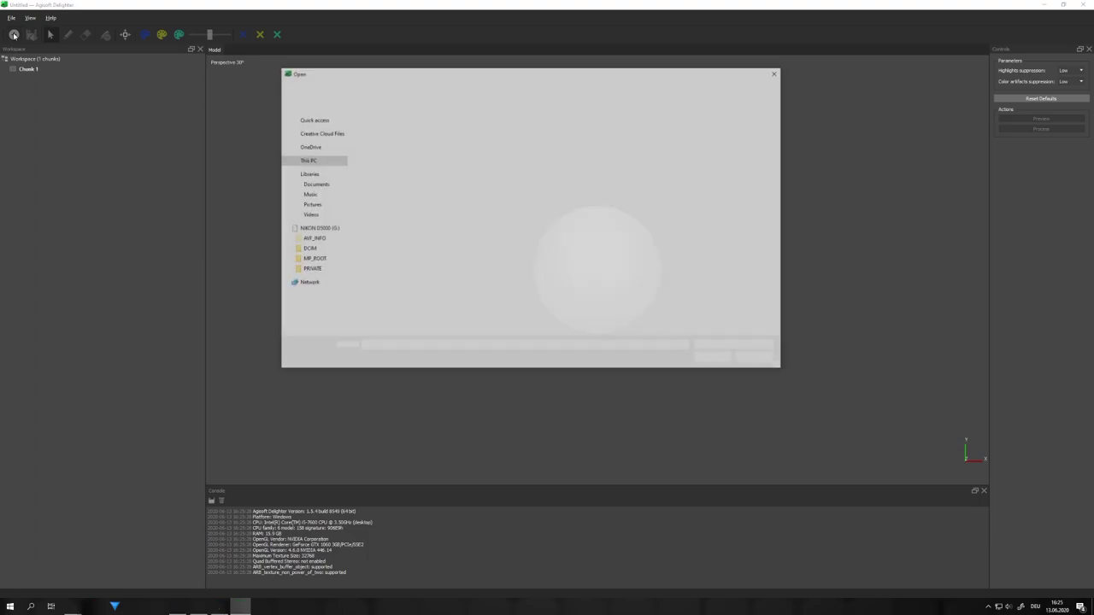
{"action": "double_click", "coordinate": [389, 170]}
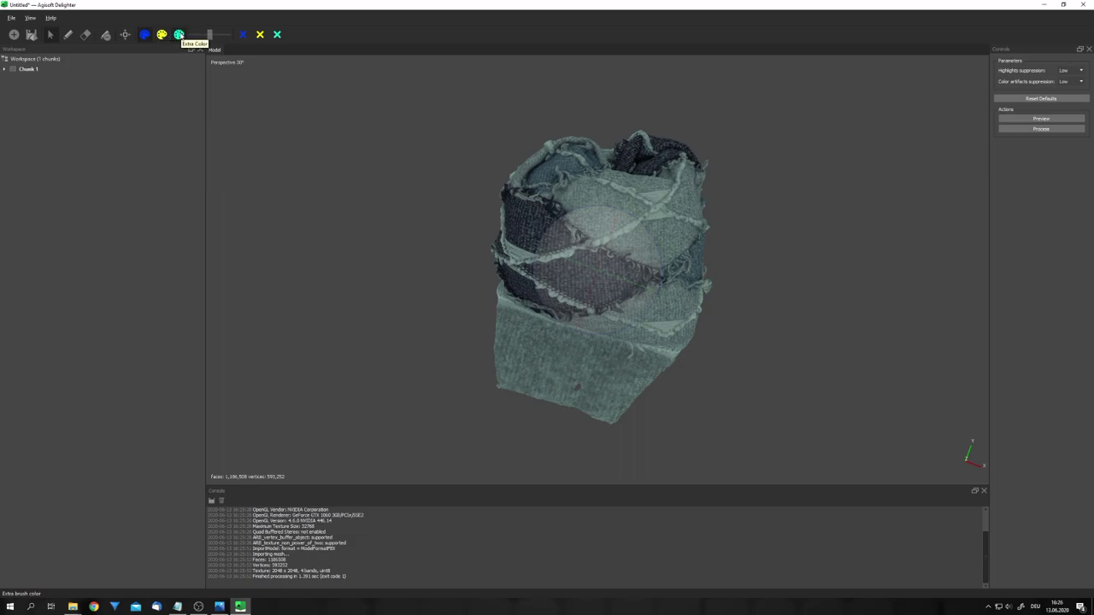
{"action": "left_click_drag", "start_coordinate": [589, 304], "coordinate": [658, 266]}
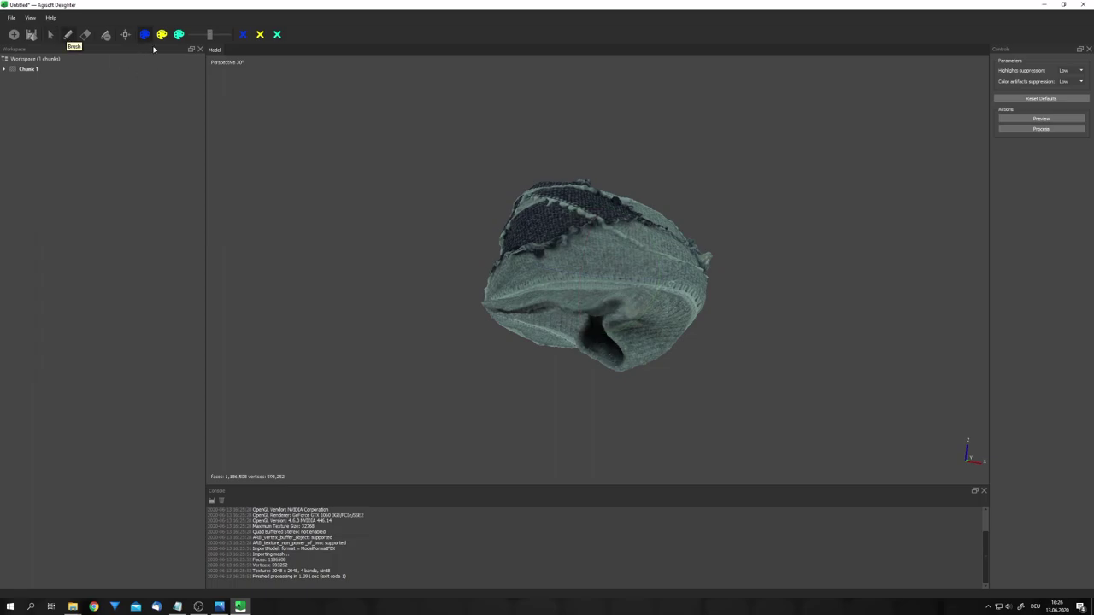
{"action": "left_click_drag", "start_coordinate": [596, 323], "coordinate": [613, 352]}
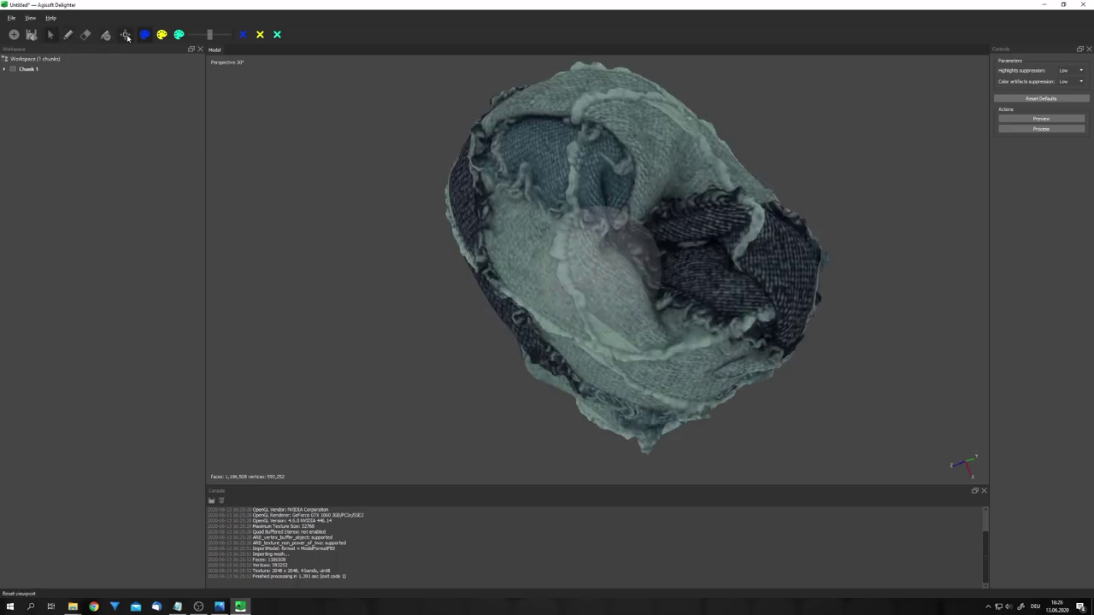
- Brush blue strokes on the shadowed folds and yellow strokes on the lit fabric, and process the model
{"action": "mouse_move", "coordinate": [660, 249]}
{"action": "left_mouse_down"}
{"action": "mouse_move", "coordinate": [680, 244]}
{"action": "mouse_move", "coordinate": [656, 277]}
{"action": "mouse_move", "coordinate": [651, 248]}
{"action": "left_mouse_up"}
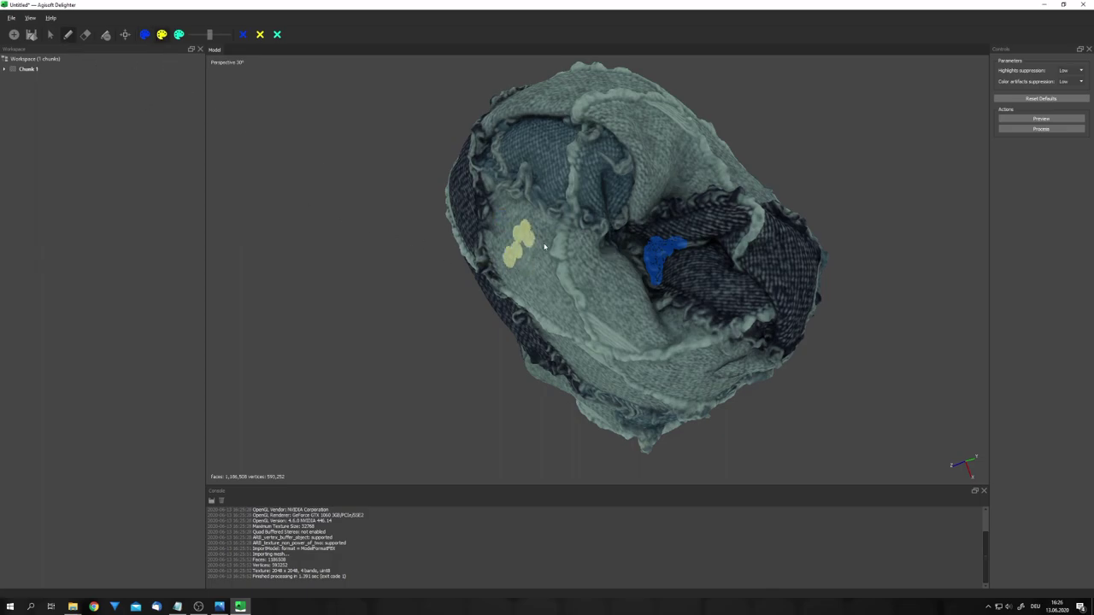
{"action": "left_click_drag", "start_coordinate": [544, 246], "coordinate": [551, 287]}
{"action": "left_click_drag", "start_coordinate": [605, 78], "coordinate": [527, 96]}
{"action": "left_click", "coordinate": [53, 36]}
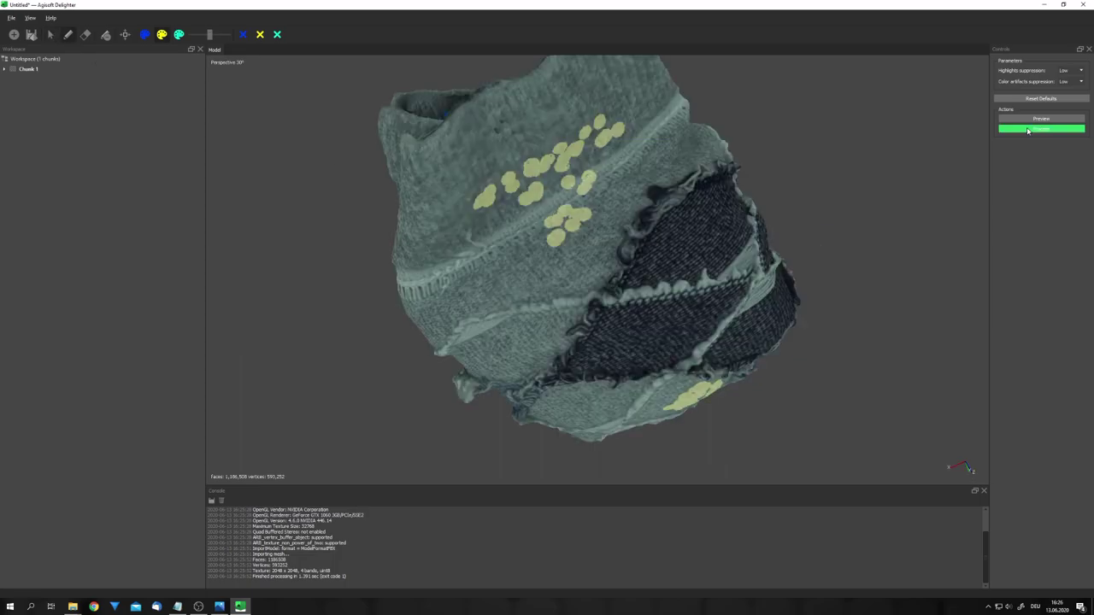
{"action": "left_click", "coordinate": [1031, 129]}
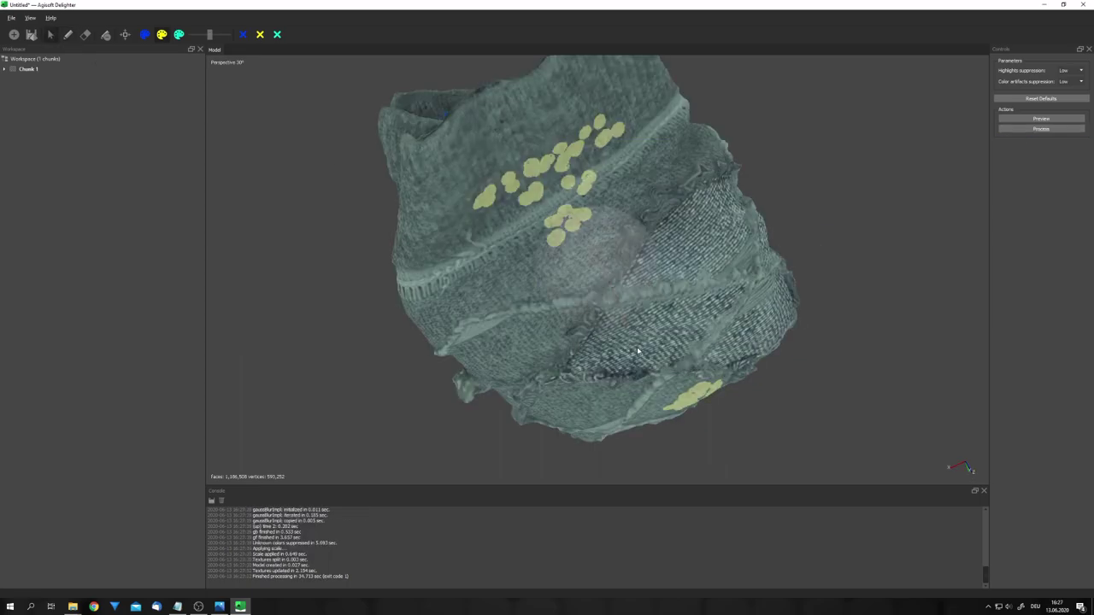
- Check the delighted sock's underside and export the processed model from Chunk 1
{"action": "left_click_drag", "start_coordinate": [547, 256], "coordinate": [603, 248]}
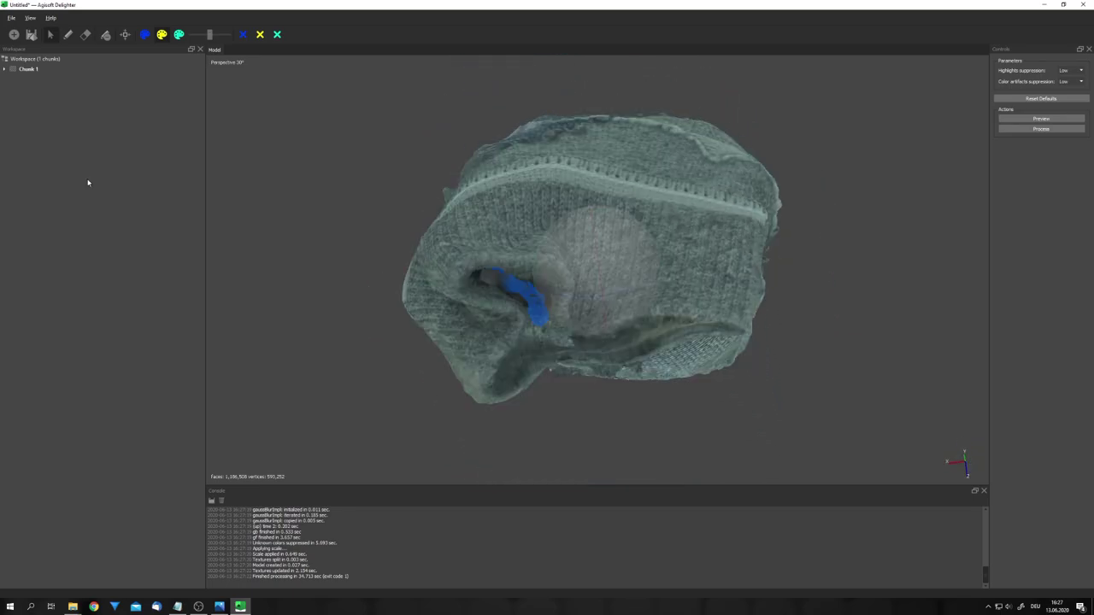
{"action": "left_click", "coordinate": [4, 70]}
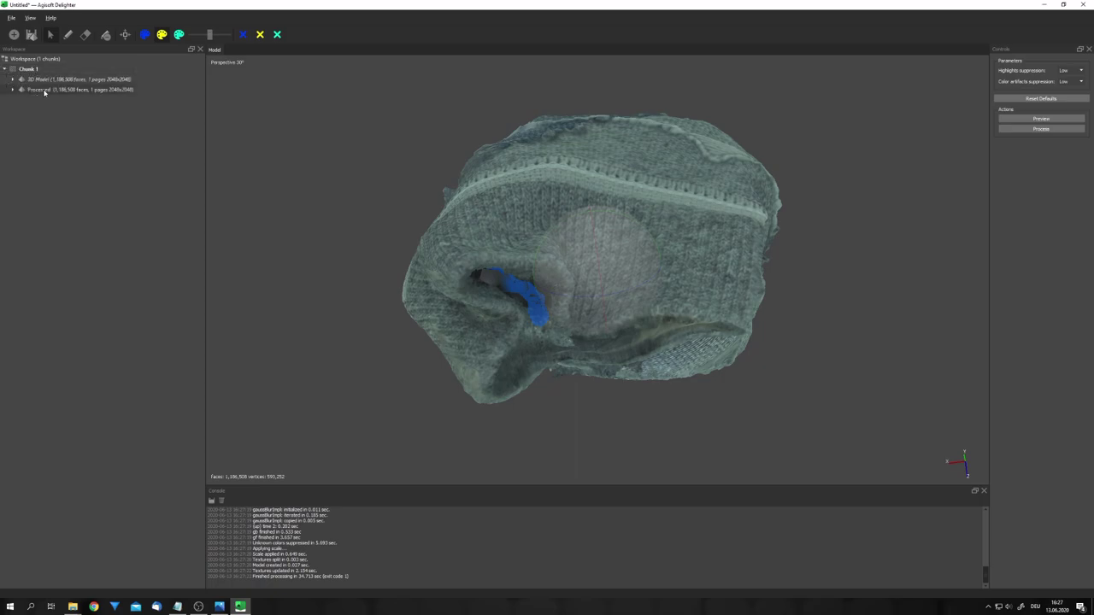
{"action": "right_click", "coordinate": [38, 90]}
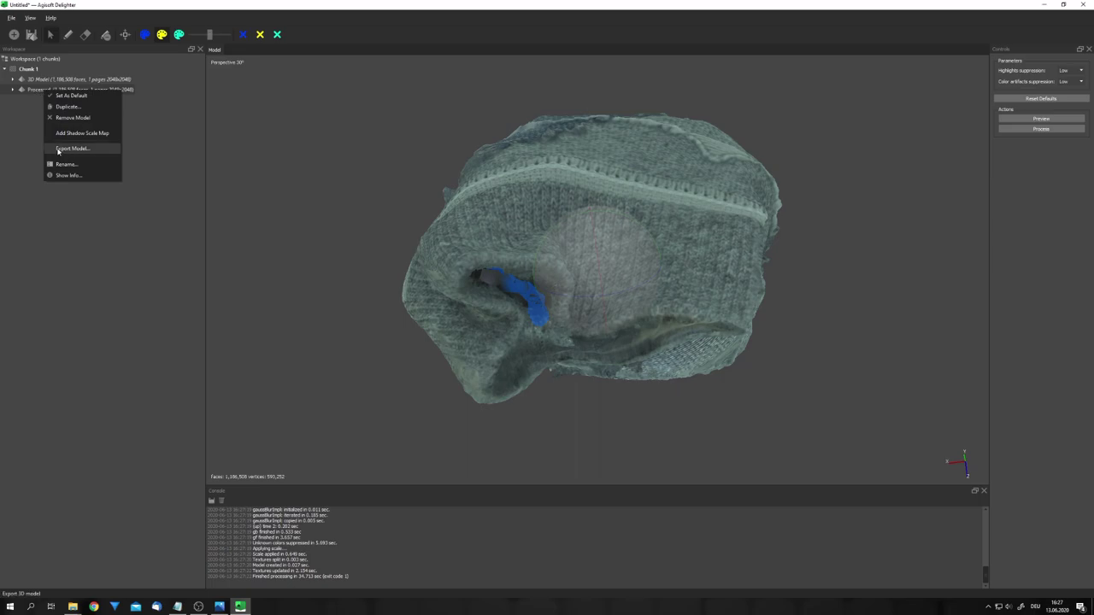
{"action": "left_click", "coordinate": [72, 149]}
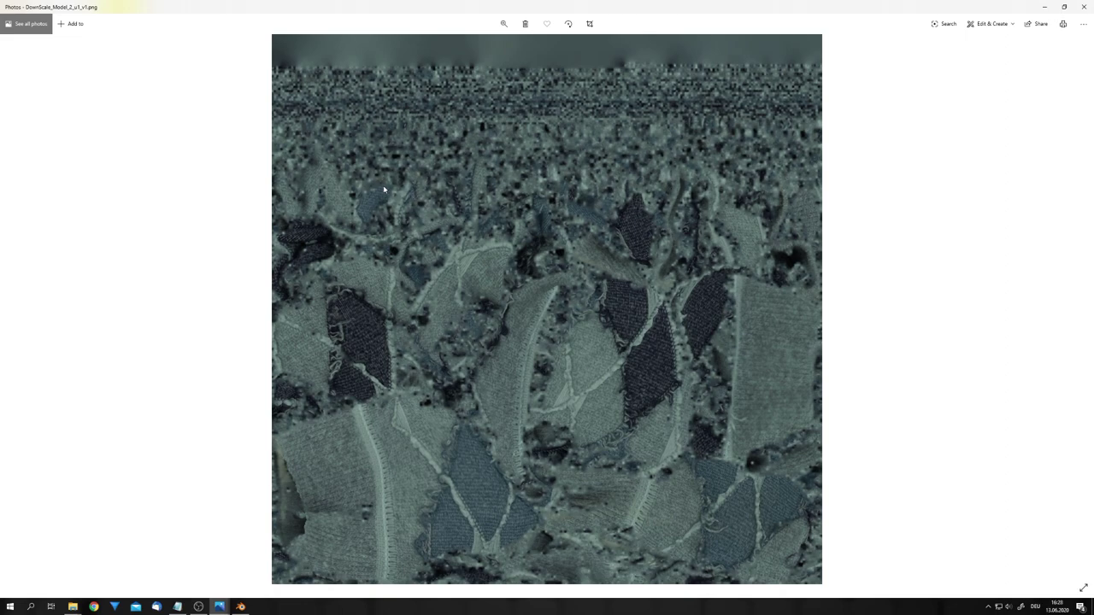
- Compare the original texture DownScale_Model_2_u1_v1.png with the delighted version DownScale_Model_2_Delight.png by switching between them repeatedly
{"action": "key", "text": "Left"}
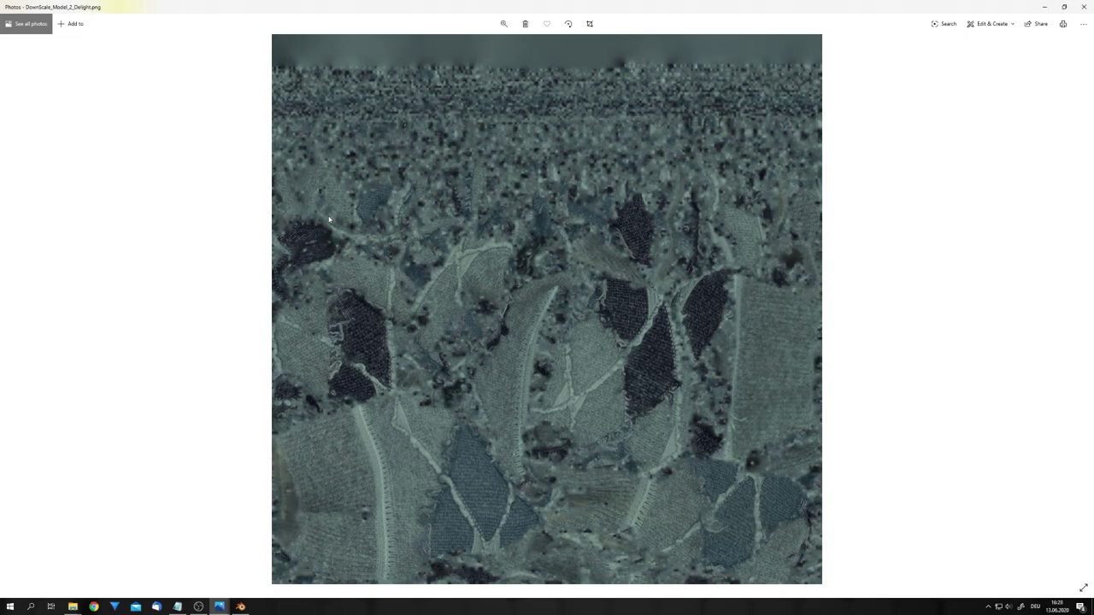
{"action": "key", "text": "Right"}
{"action": "key", "text": "Left"}
{"action": "key", "text": "Right"}
{"action": "key", "text": "Left"}
{"action": "key", "text": "Right"}
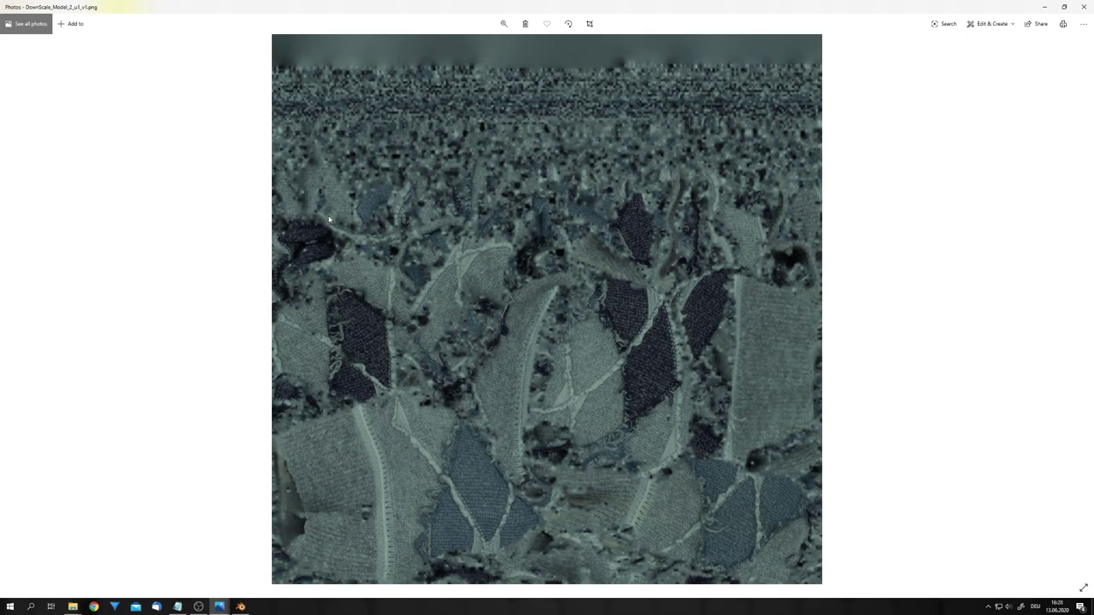
{"action": "key", "text": "Left"}
{"action": "key", "text": "Right"}
{"action": "key", "text": "Left"}
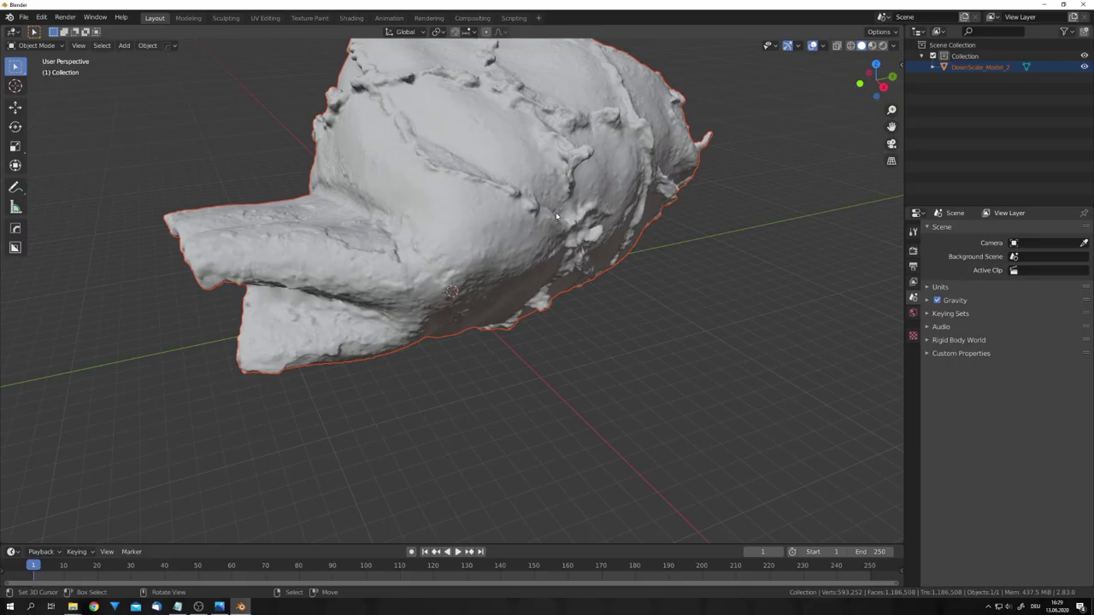
- Scale the imported sock model in Blender down to 0.004
{"action": "middle_click_drag", "start_coordinate": [556, 212], "coordinate": [581, 219]}
{"action": "scroll", "coordinate": [580, 219], "scroll_direction": "down", "scroll_amount": 2}
{"action": "middle_click_drag", "start_coordinate": [479, 196], "coordinate": [618, 323]}
{"action": "left_click", "coordinate": [538, 231]}
{"action": "key", "text": "s"}
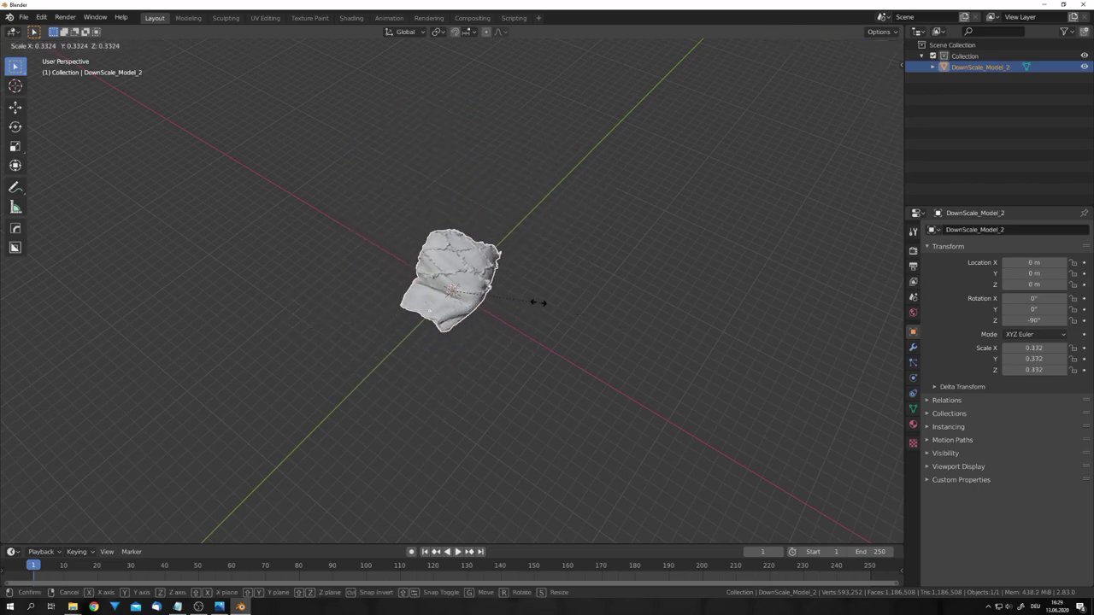
{"action": "left_click", "coordinate": [458, 293]}
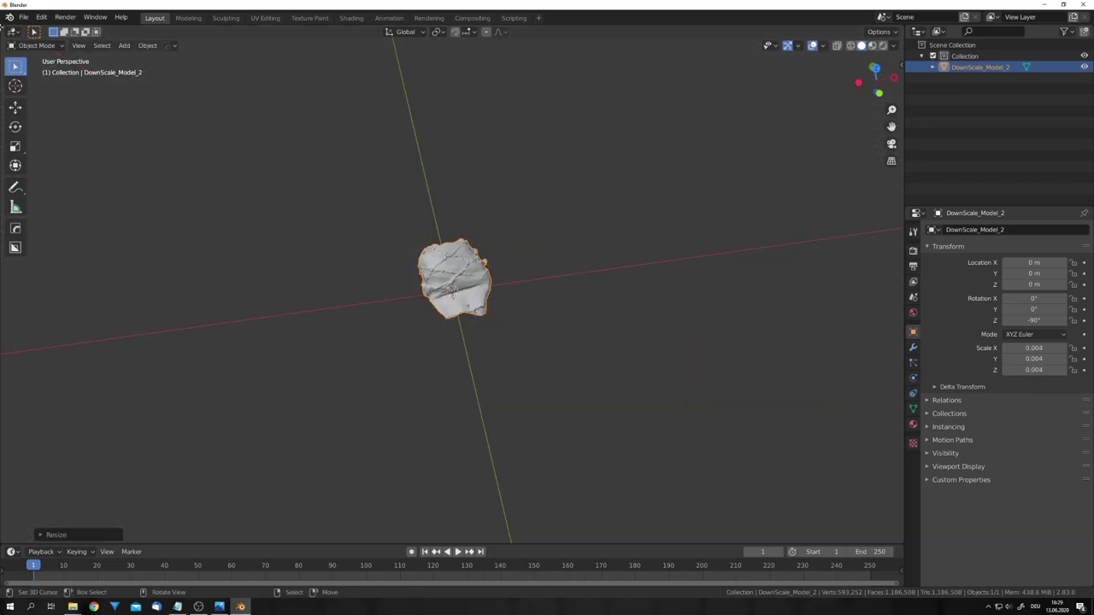
- Split the viewport, show the sock's material in a Shader Editor, and switch the viewport shading to Material Preview
{"action": "left_click_drag", "start_coordinate": [5, 31], "coordinate": [472, 137]}
{"action": "middle_click_drag", "start_coordinate": [530, 333], "coordinate": [649, 268]}
{"action": "key", "text": "z"}
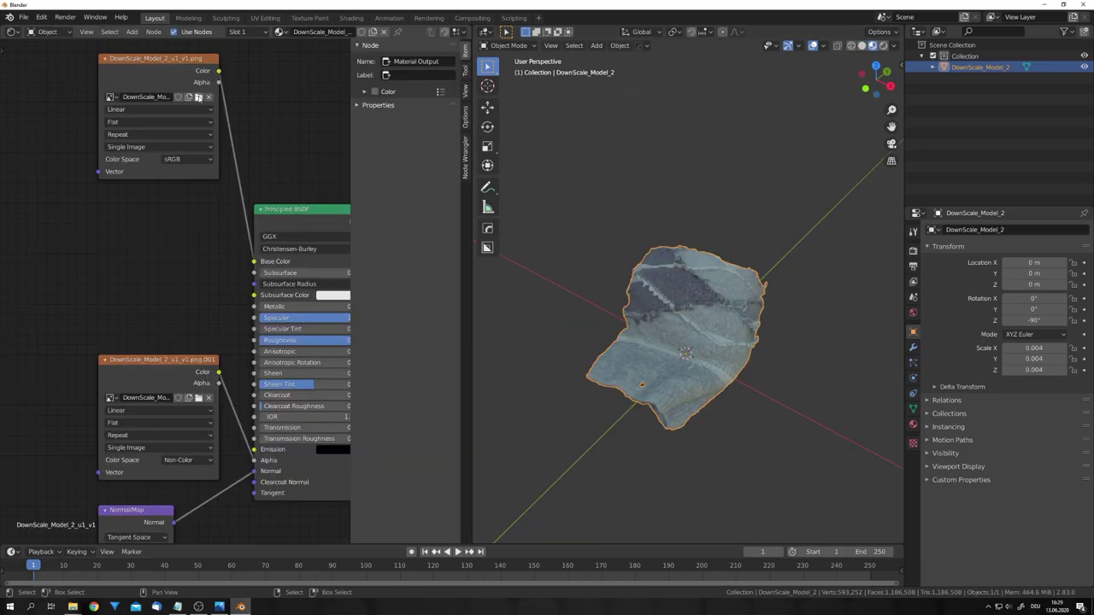
- Load DownScale_Model_2_Delight.png as the base color texture and tidy the node tree by removing the second image texture
{"action": "left_click", "coordinate": [198, 97]}
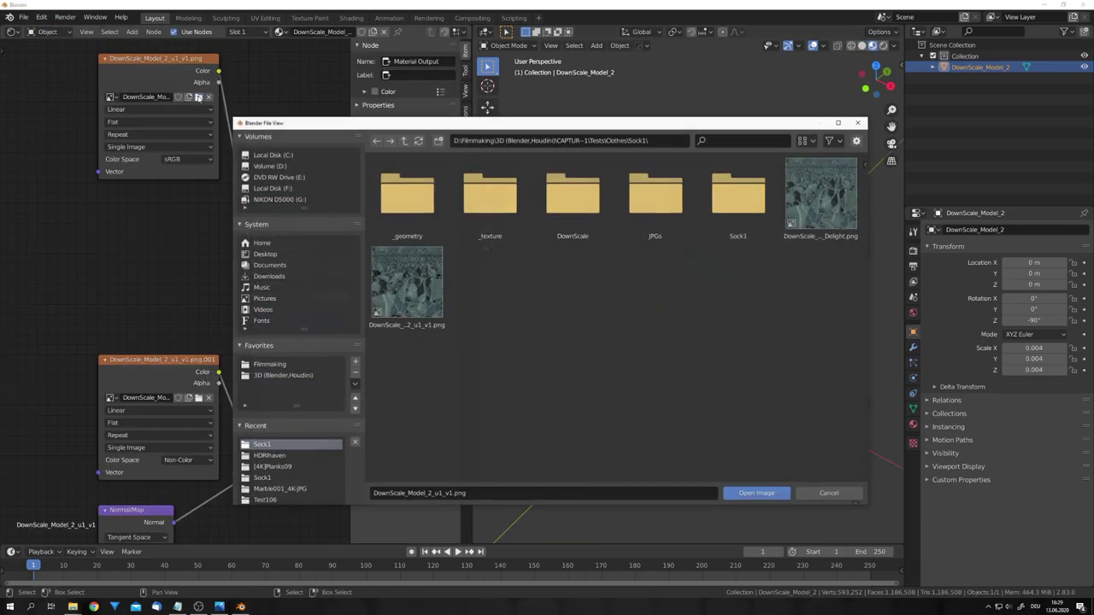
{"action": "double_click", "coordinate": [818, 192]}
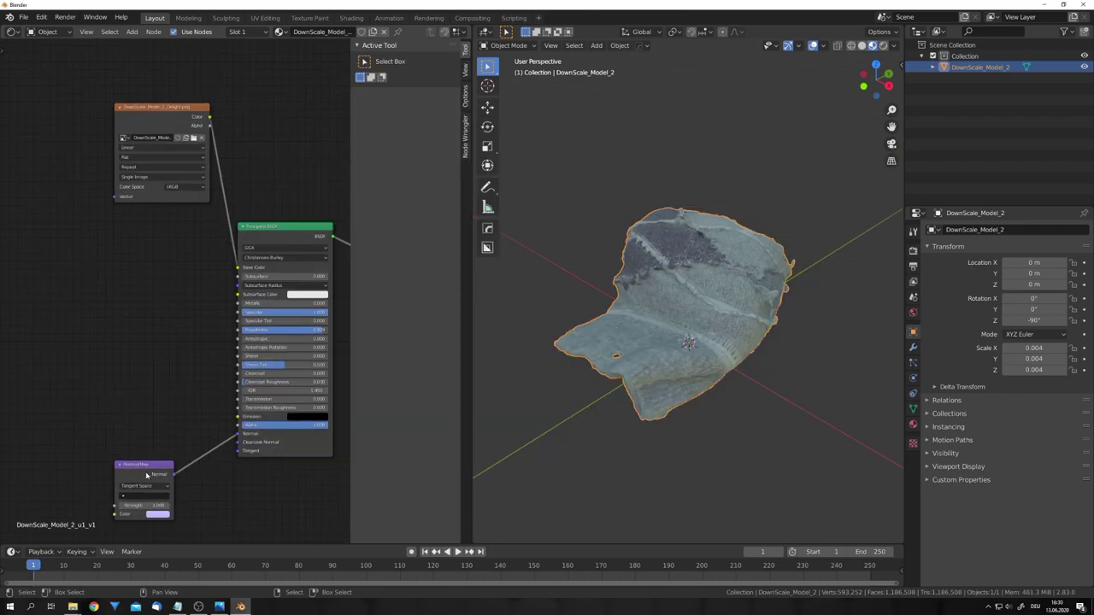
{"action": "left_click_drag", "start_coordinate": [147, 476], "coordinate": [142, 412]}
{"action": "middle_click_drag", "start_coordinate": [637, 342], "coordinate": [622, 347]}
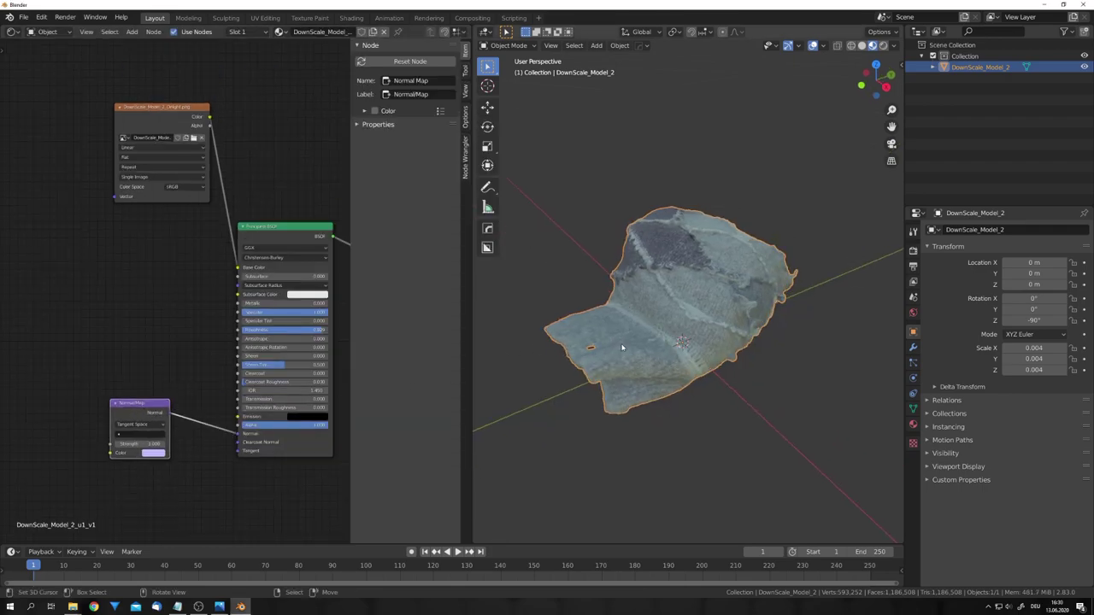
- Adjust the viewport's Clip Start distance and inspect the sock's fabric up close
{"action": "key", "text": "n"}
{"action": "left_click", "coordinate": [898, 104]}
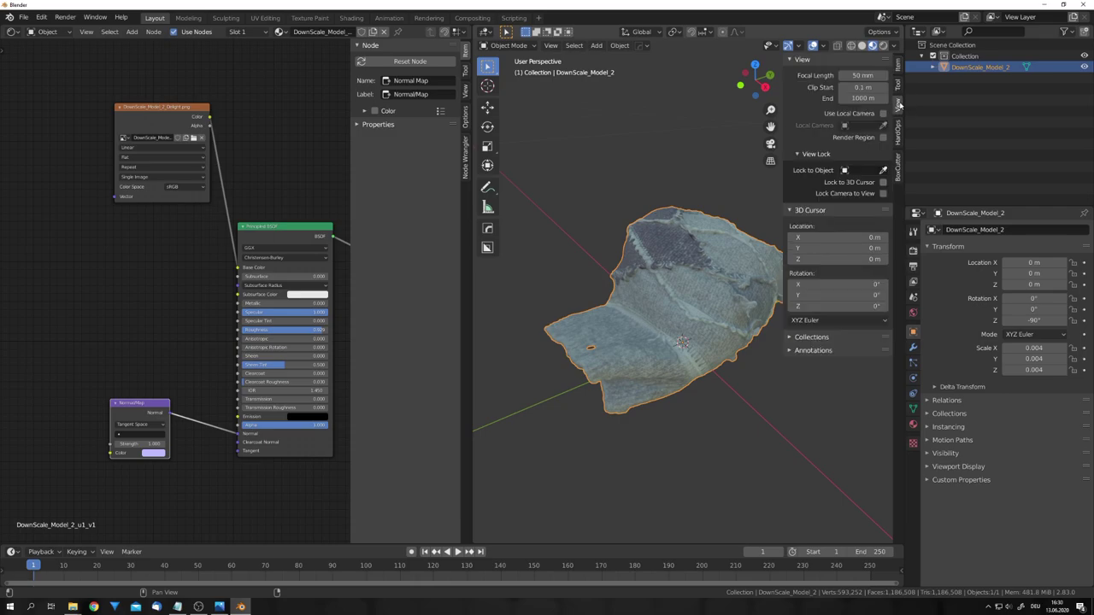
{"action": "left_click", "coordinate": [899, 68]}
{"action": "left_click", "coordinate": [900, 100]}
{"action": "left_click", "coordinate": [899, 102]}
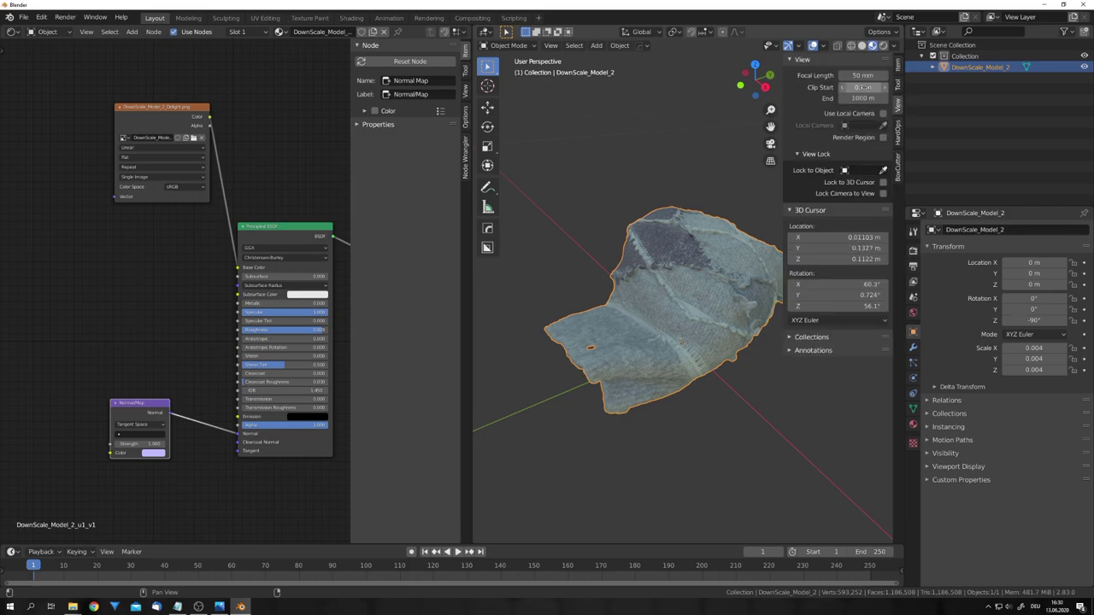
{"action": "key", "text": "n"}
{"action": "scroll", "coordinate": [693, 293], "scroll_direction": "up", "scroll_amount": 4}
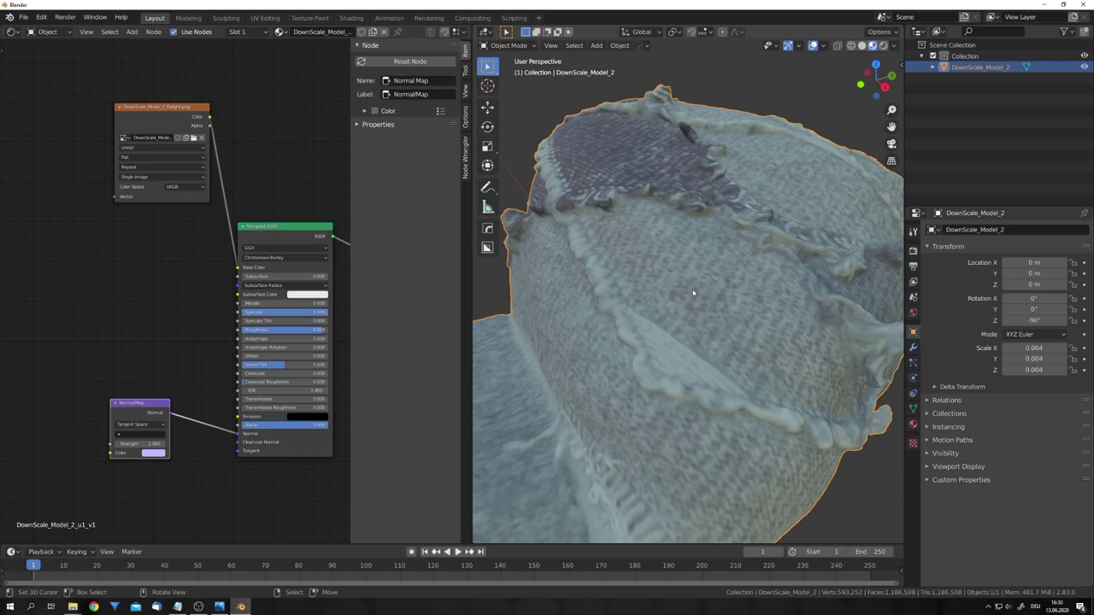
{"action": "scroll", "coordinate": [712, 291], "scroll_direction": "up", "scroll_amount": 3}
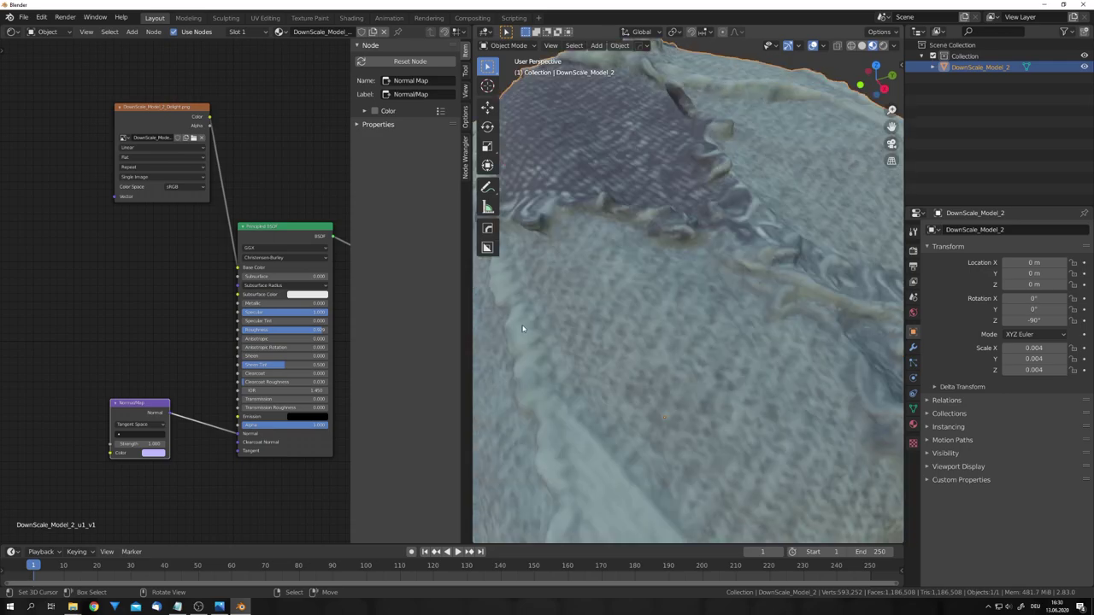
- Replace the Normal Map node with a Bump node beside the Principled BSDF
{"action": "middle_click_drag", "start_coordinate": [154, 304], "coordinate": [181, 246]}
{"action": "left_click_drag", "start_coordinate": [175, 326], "coordinate": [212, 325]}
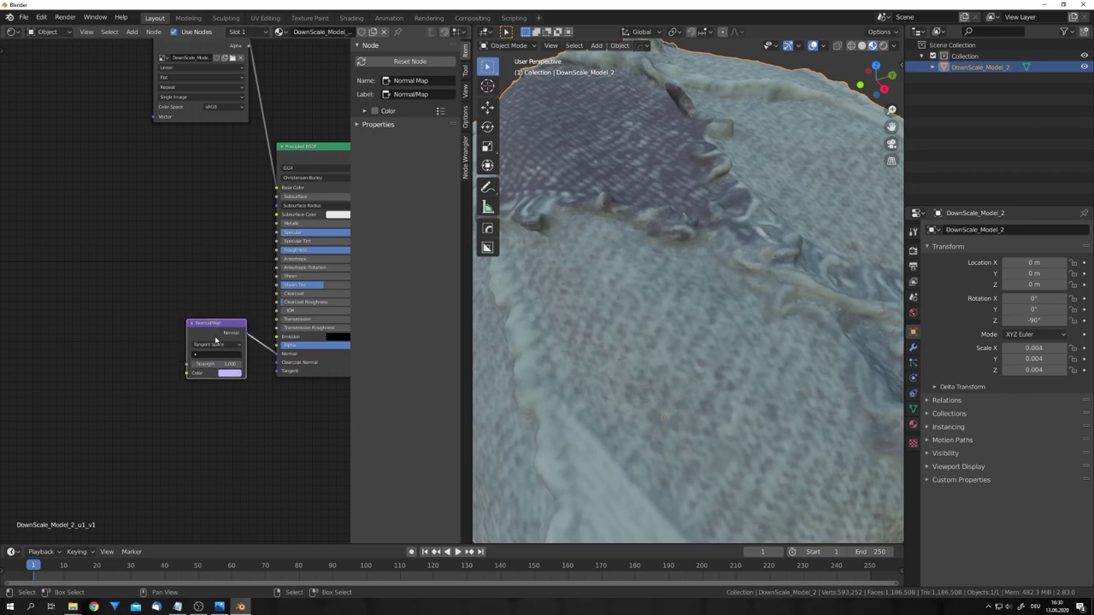
{"action": "key", "text": "x"}
{"action": "key", "text": "shift+a"}
{"action": "left_click", "coordinate": [216, 338]}
{"action": "type", "text": "bump"}
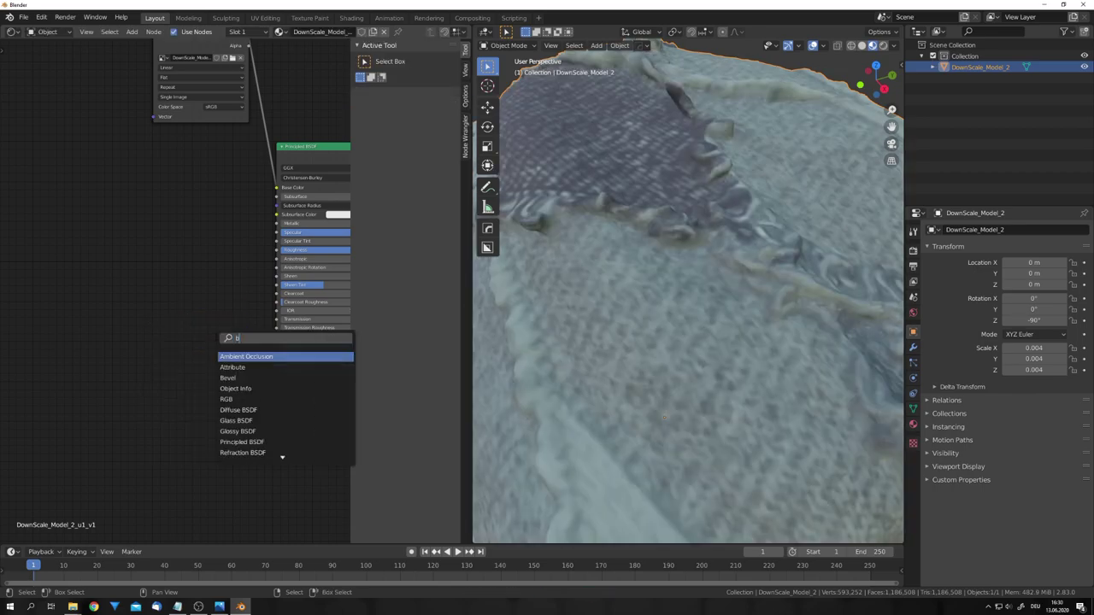
{"action": "key", "text": "Return"}
{"action": "left_click", "coordinate": [191, 316]}
- Duplicate the DownScale_Model_2_Delight.png texture node below the original and set the copy's color space to Non-Color
{"action": "scroll", "coordinate": [203, 186], "scroll_direction": "down", "scroll_amount": 4}
{"action": "scroll", "coordinate": [203, 182], "scroll_direction": "down", "scroll_amount": 1}
{"action": "left_click_drag", "start_coordinate": [196, 116], "coordinate": [111, 180]}
{"action": "key", "text": "shift+d"}
{"action": "left_click", "coordinate": [111, 272]}
{"action": "scroll", "coordinate": [111, 272], "scroll_direction": "up", "scroll_amount": 4}
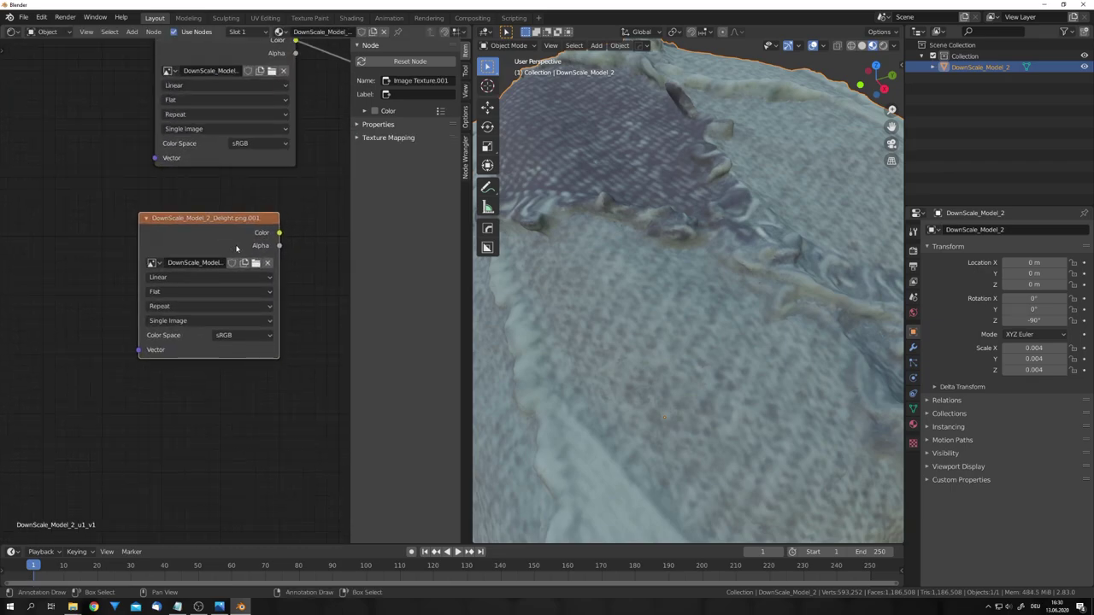
{"action": "middle_click_drag", "start_coordinate": [247, 262], "coordinate": [191, 231]}
{"action": "left_click", "coordinate": [201, 314]}
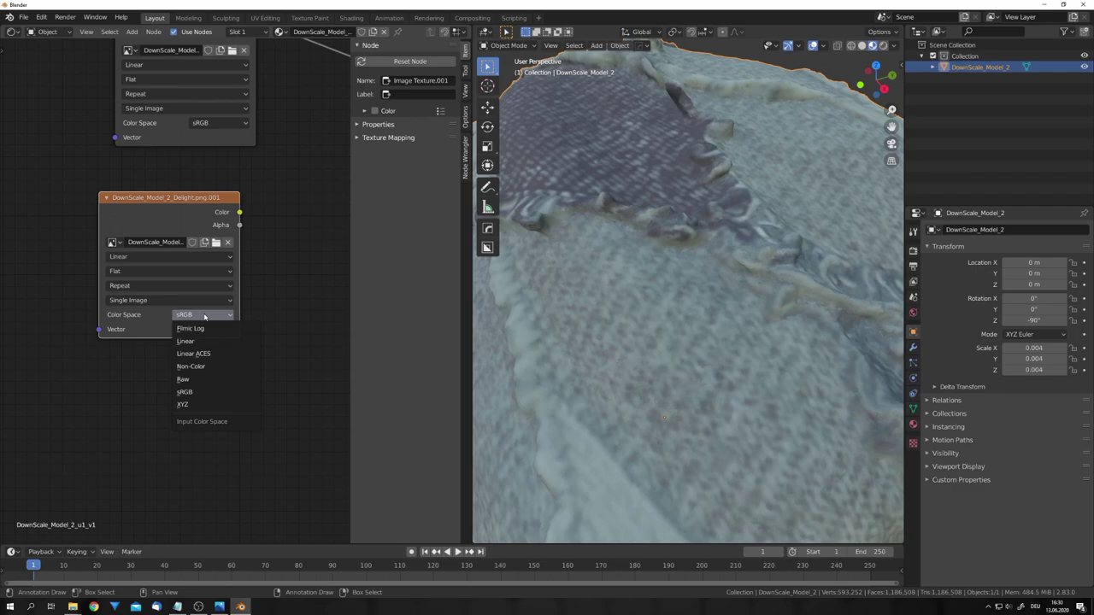
{"action": "left_click", "coordinate": [196, 367]}
- Connect the duplicated texture's Color to the Bump Height and the Bump output to the Principled BSDF Normal, and inspect the surface
{"action": "middle_click_drag", "start_coordinate": [300, 348], "coordinate": [155, 337]}
{"action": "left_click_drag", "start_coordinate": [86, 187], "coordinate": [212, 363]}
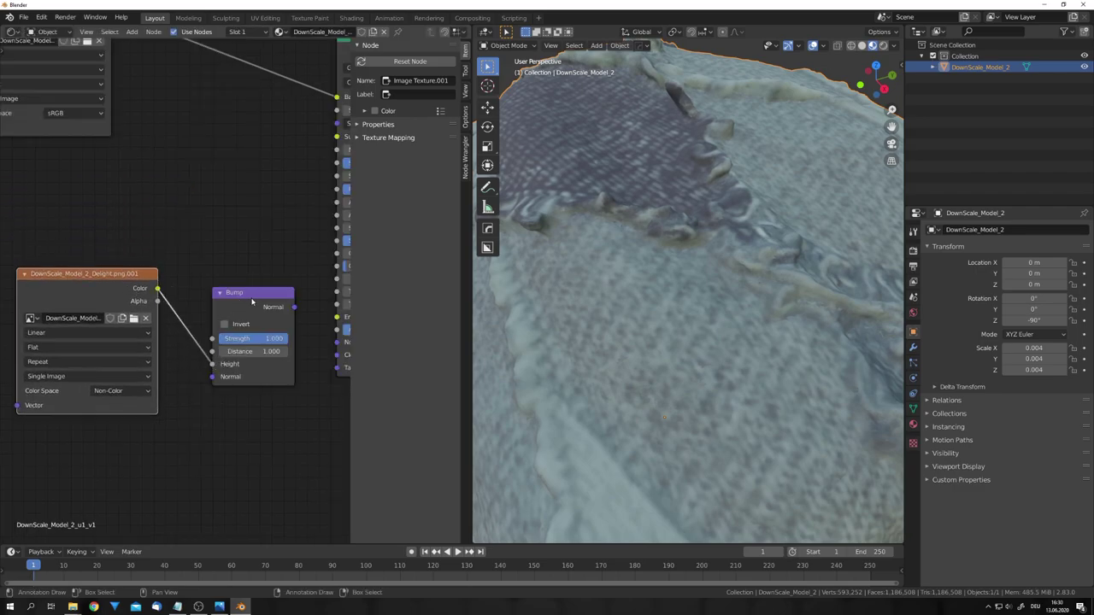
{"action": "mouse_move", "coordinate": [256, 293]}
{"action": "left_mouse_down"}
{"action": "mouse_move", "coordinate": [234, 285]}
{"action": "mouse_move", "coordinate": [279, 280]}
{"action": "mouse_move", "coordinate": [337, 342]}
{"action": "left_mouse_up"}
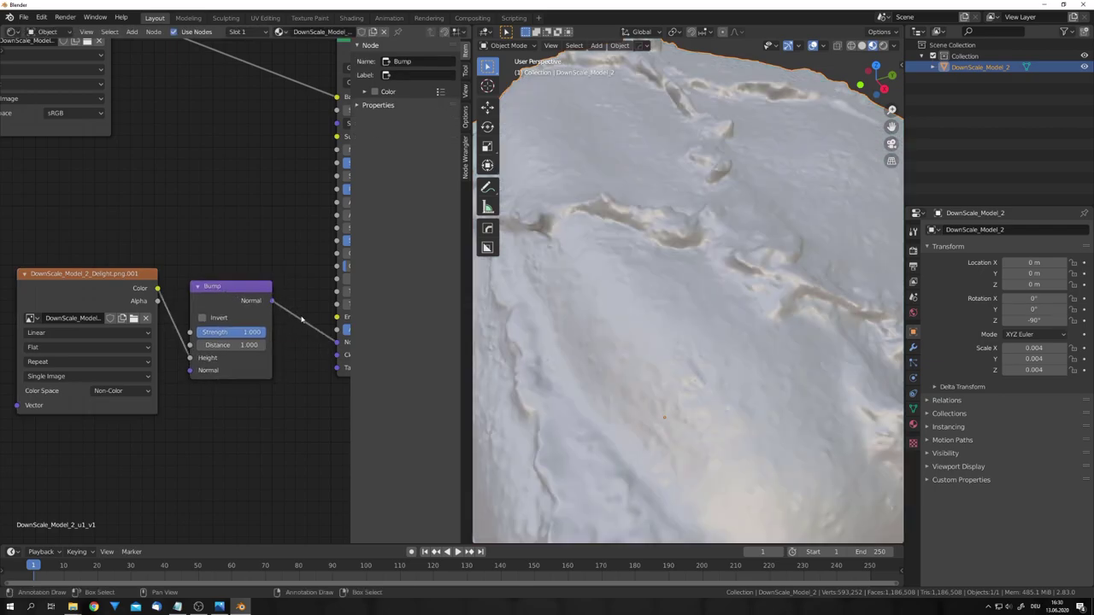
{"action": "middle_click_drag", "start_coordinate": [282, 402], "coordinate": [179, 390]}
{"action": "middle_click_drag", "start_coordinate": [638, 320], "coordinate": [627, 316]}
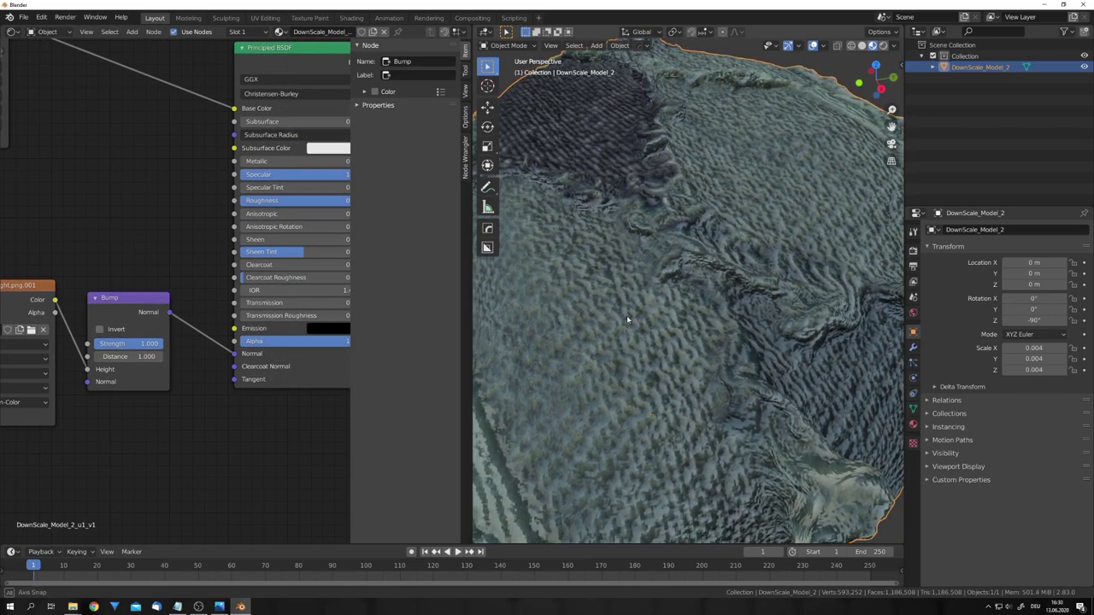
{"action": "scroll", "coordinate": [630, 317], "scroll_direction": "up", "scroll_amount": 3}
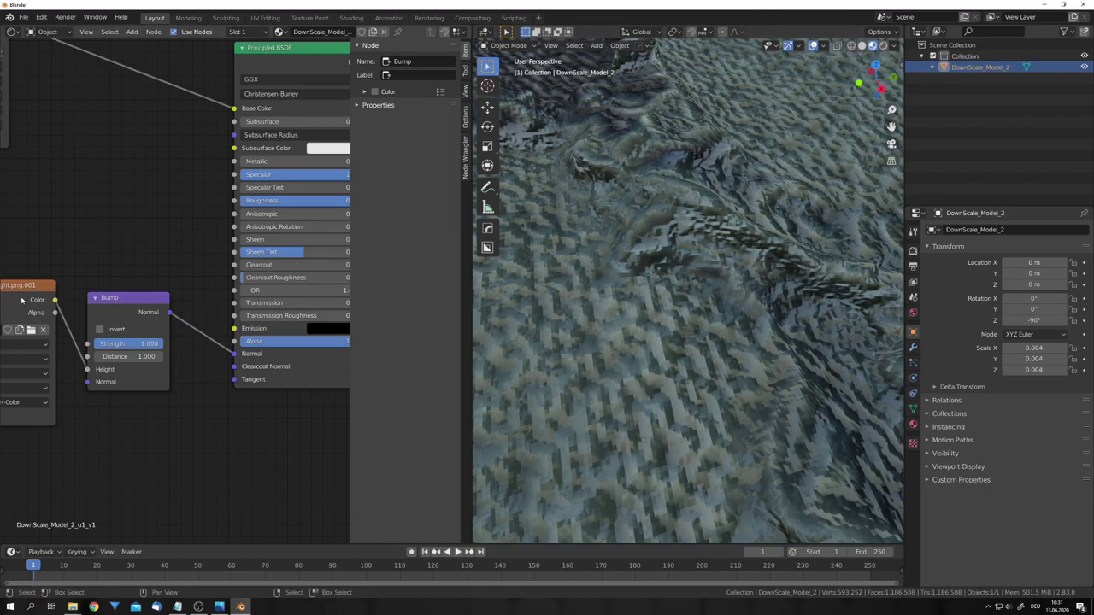
- Set the interpolation of the duplicated DownScale_Model_2_Delight.png texture node to Cubic
{"action": "middle_click_drag", "start_coordinate": [41, 326], "coordinate": [241, 288]}
{"action": "left_click_drag", "start_coordinate": [185, 265], "coordinate": [159, 247]}
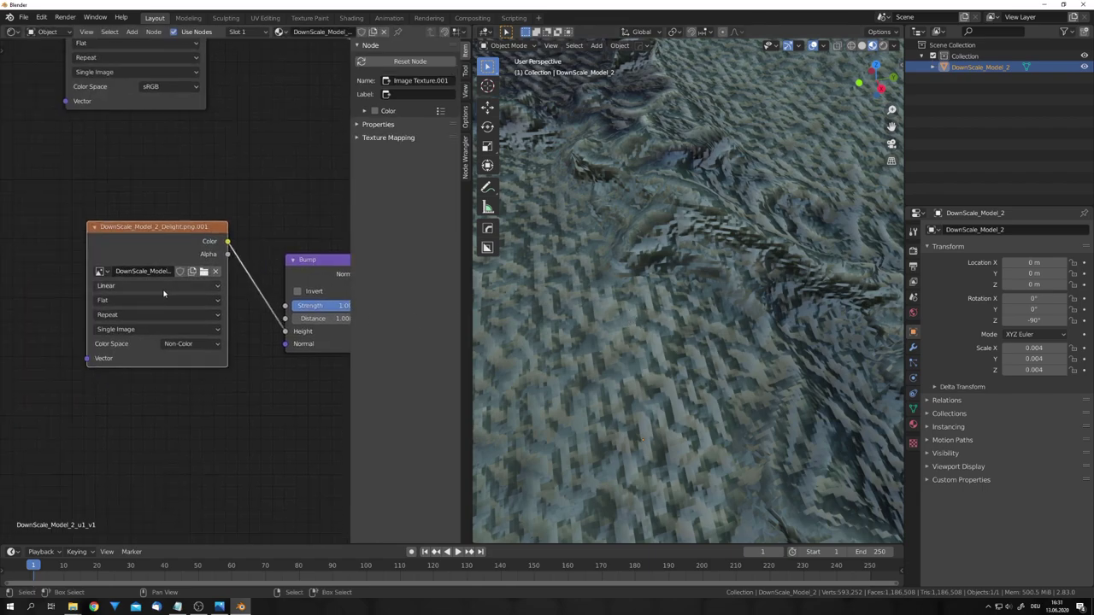
{"action": "left_click", "coordinate": [164, 289]}
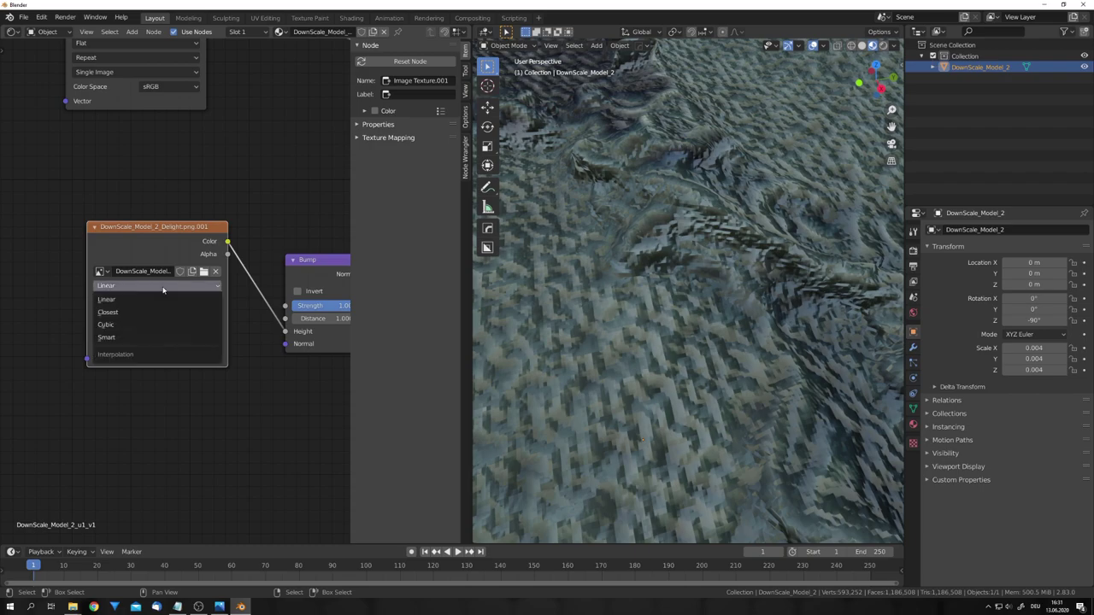
{"action": "left_click", "coordinate": [109, 324]}
{"action": "middle_click_drag", "start_coordinate": [290, 266], "coordinate": [178, 262]}
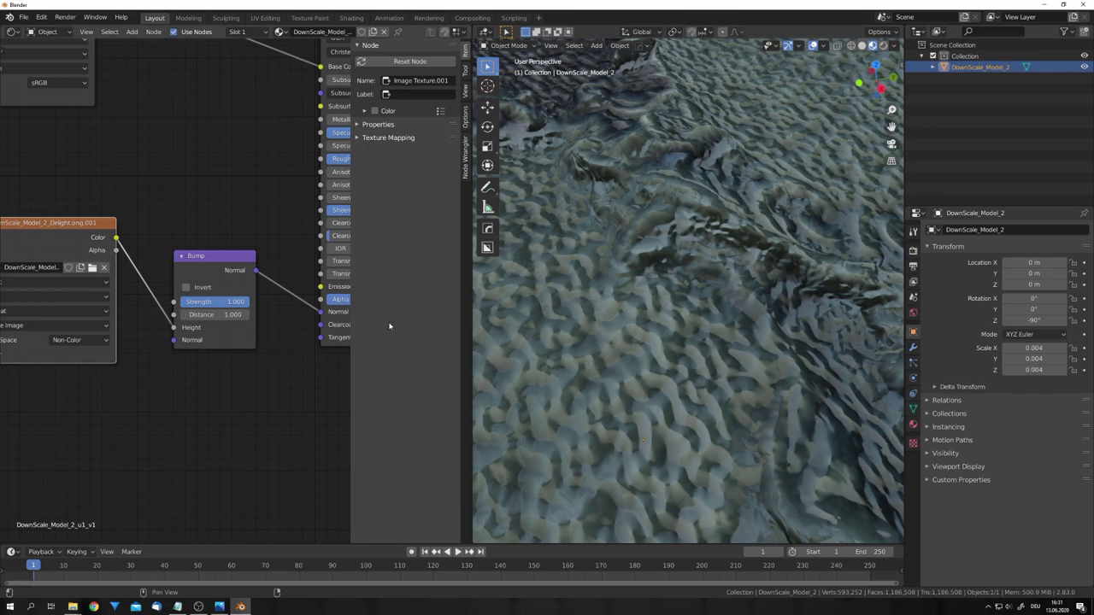
- Set the Bump node's Strength to 0.253, deselect the sock and inspect its surface
{"action": "left_click_drag", "start_coordinate": [231, 301], "coordinate": [179, 302]}
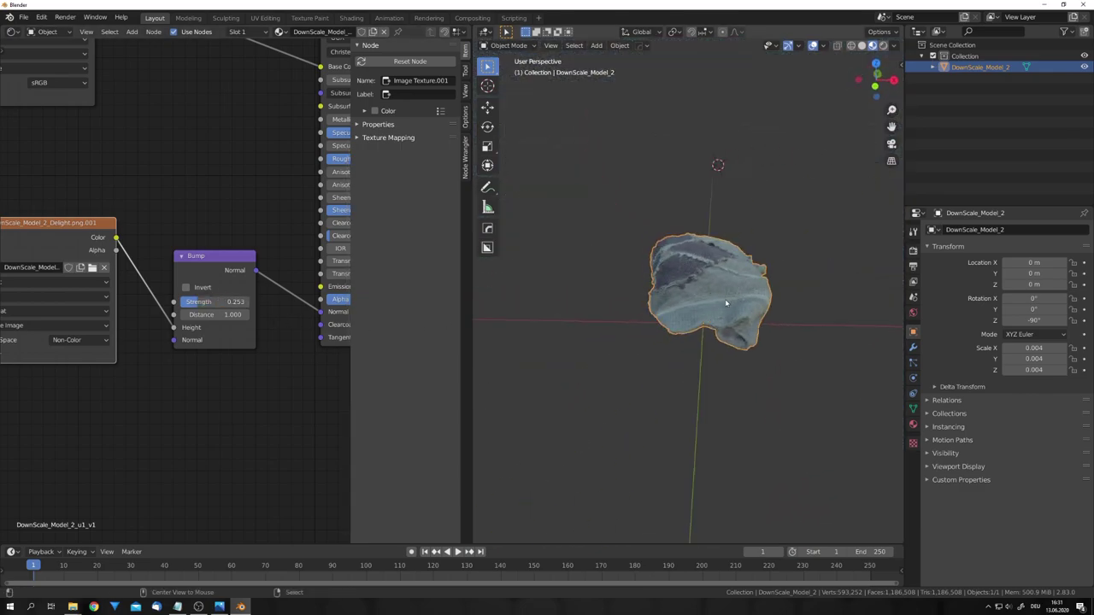
{"action": "key", "text": "alt+a"}
{"action": "middle_click_drag", "start_coordinate": [725, 304], "coordinate": [762, 333]}
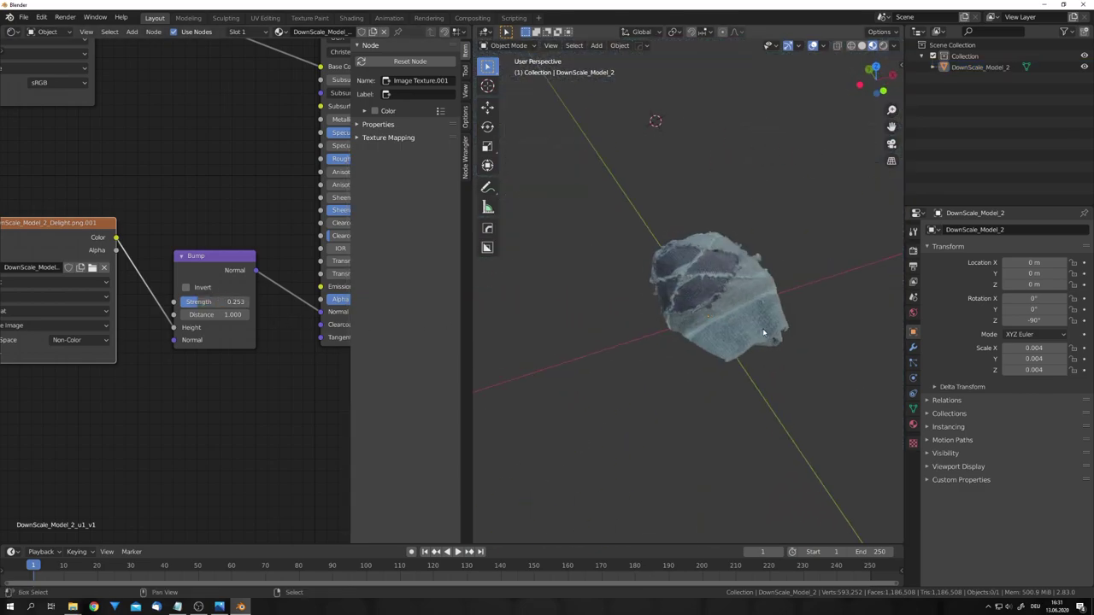
{"action": "key", "text": "shift+c"}
{"action": "middle_click_drag", "start_coordinate": [711, 200], "coordinate": [723, 308]}
{"action": "scroll", "coordinate": [684, 318], "scroll_direction": "up", "scroll_amount": 3}
- Put the sock in Sculpt Mode, activate the Mesh Filter tool with the Smooth filter type, and inspect the geometry
{"action": "left_click", "coordinate": [724, 301]}
{"action": "key", "text": "ctrl+Tab"}
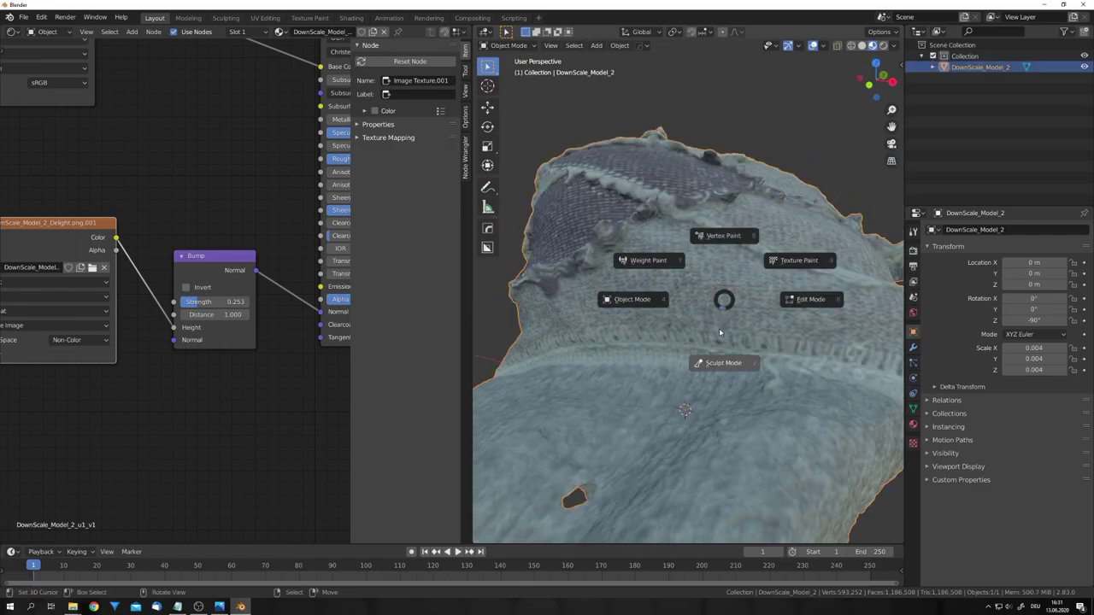
{"action": "left_click", "coordinate": [721, 339]}
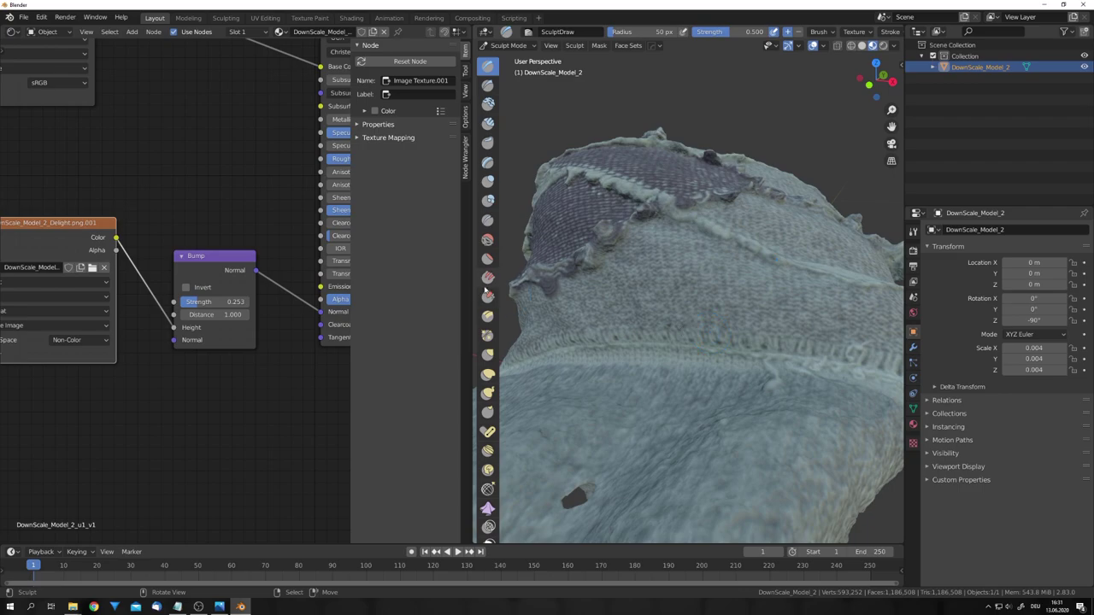
{"action": "scroll", "coordinate": [494, 416], "scroll_direction": "down", "scroll_amount": 5}
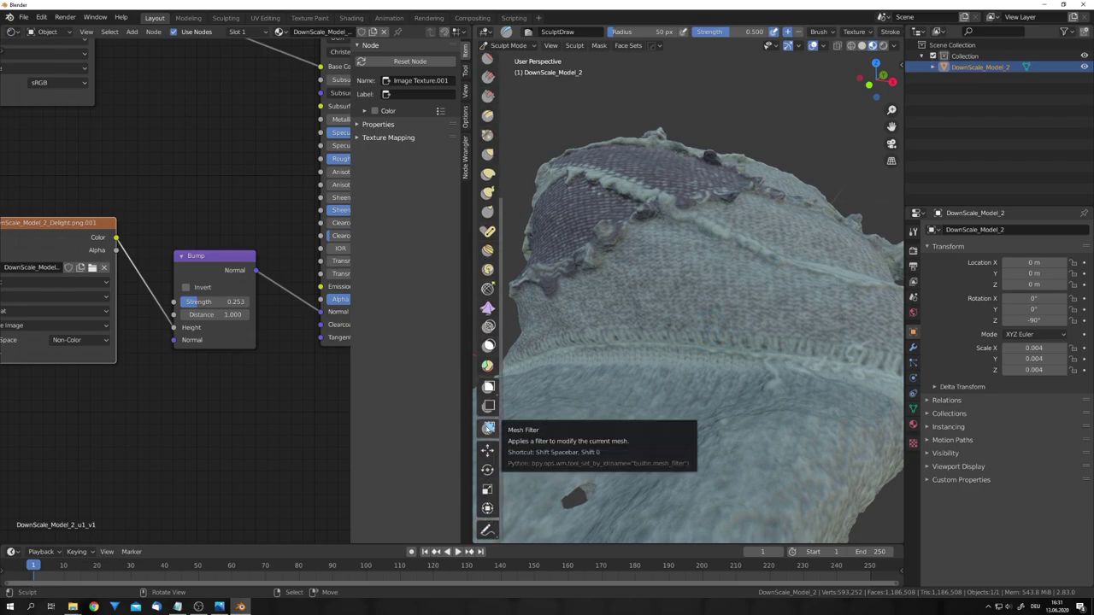
{"action": "left_click", "coordinate": [488, 427]}
{"action": "left_click", "coordinate": [599, 36]}
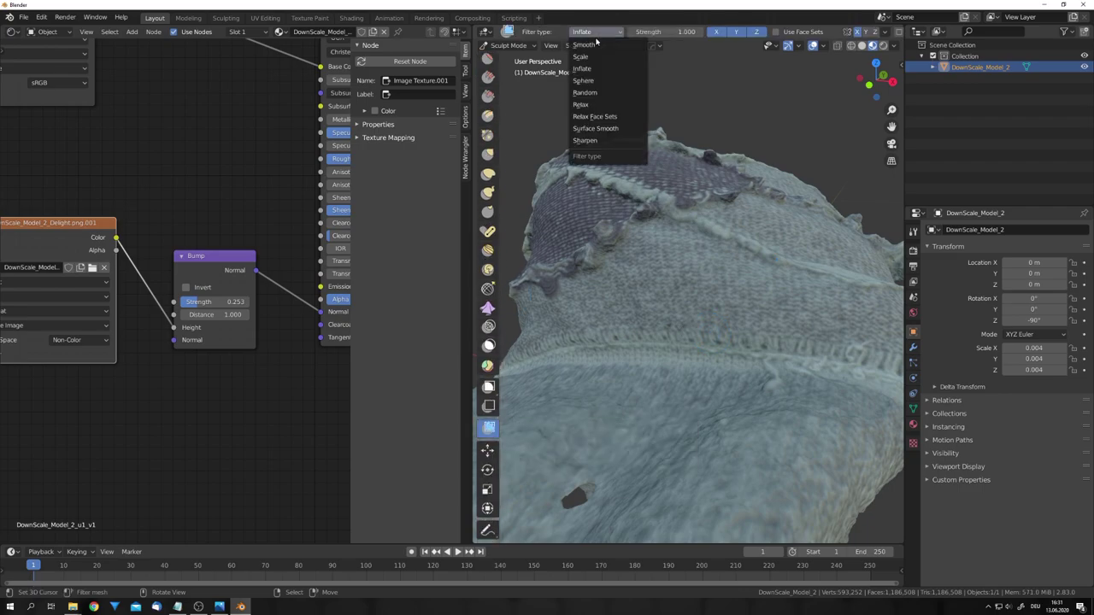
{"action": "left_click", "coordinate": [596, 44]}
{"action": "mouse_move", "coordinate": [695, 151]}
{"action": "middle_mouse_down"}
{"action": "mouse_move", "coordinate": [692, 271]}
{"action": "mouse_move", "coordinate": [679, 250]}
{"action": "middle_mouse_up"}
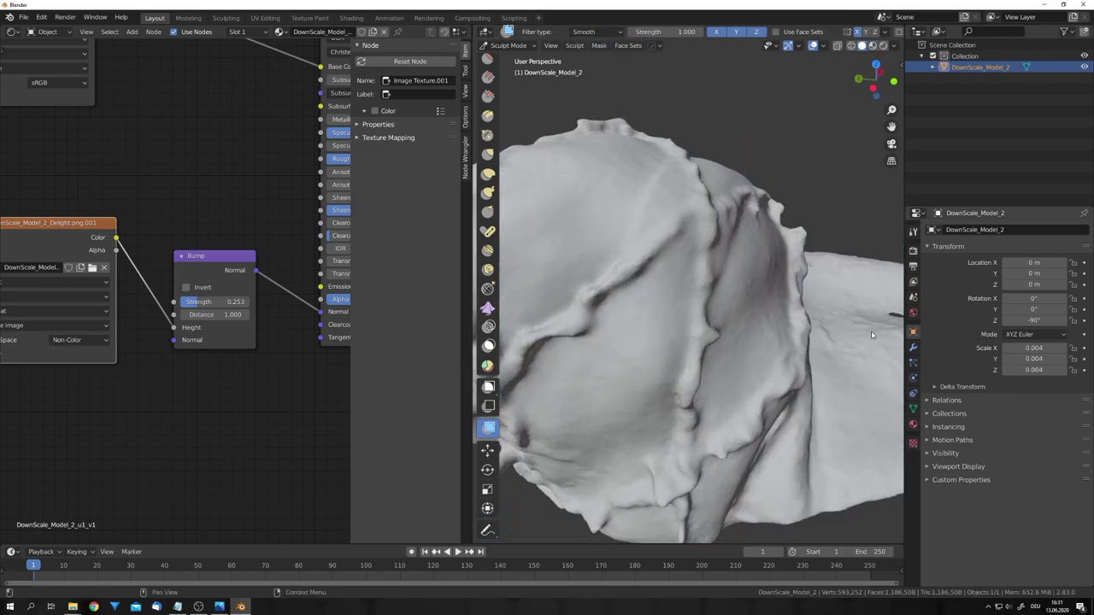
{"action": "middle_click_drag", "start_coordinate": [871, 333], "coordinate": [699, 338]}
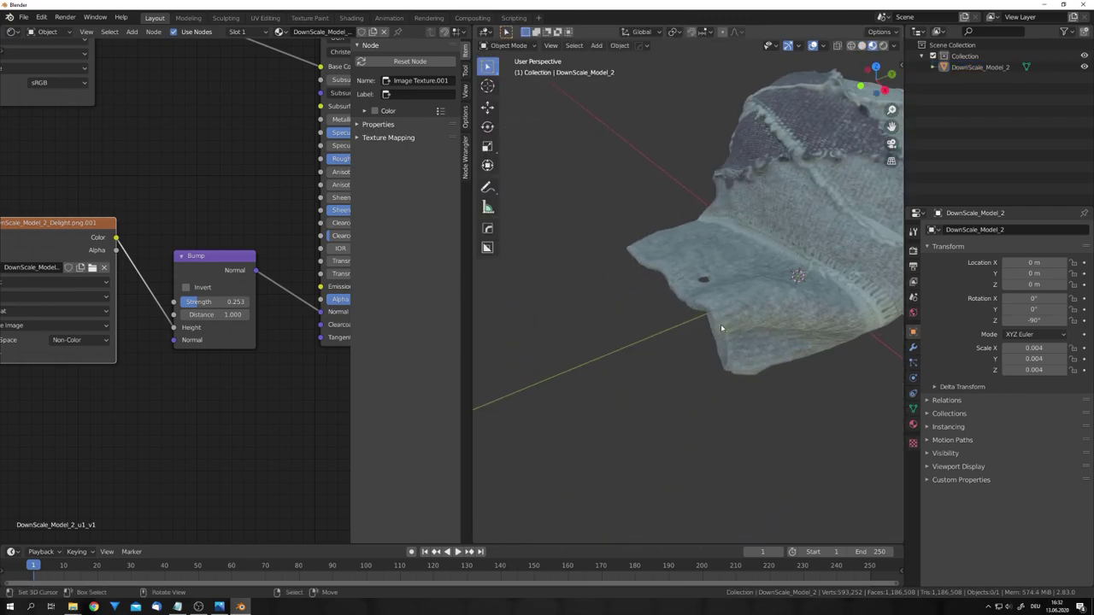
- Look at the sock's mesh in Edit Mode, return to Object Mode and deselect everything
{"action": "middle_click_drag", "start_coordinate": [735, 342], "coordinate": [778, 351]}
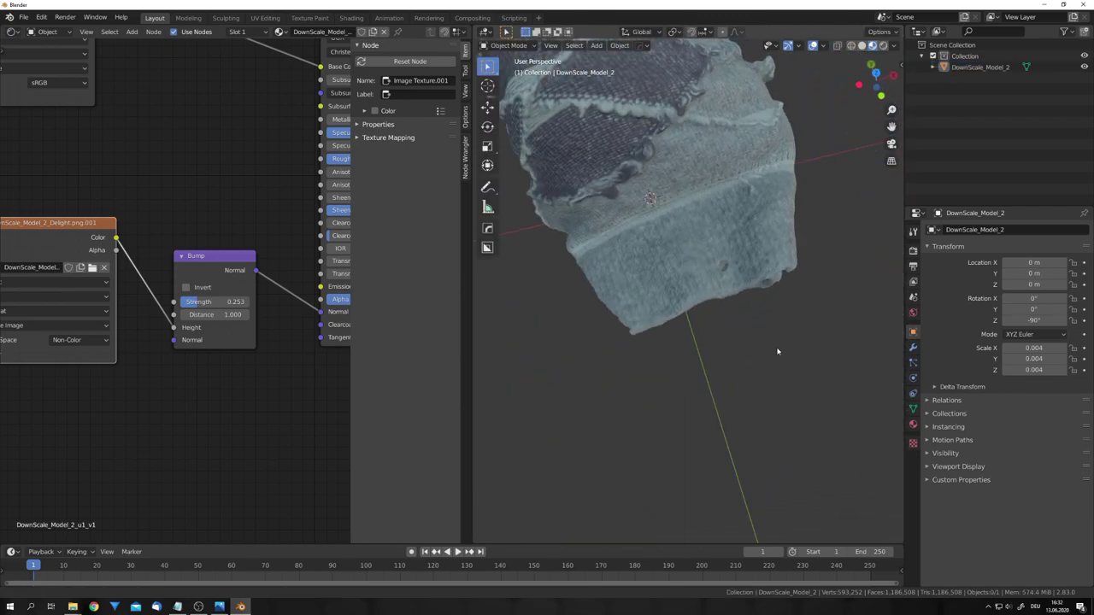
{"action": "scroll", "coordinate": [778, 352], "scroll_direction": "up", "scroll_amount": 7}
{"action": "middle_click_drag", "start_coordinate": [632, 342], "coordinate": [729, 306]}
{"action": "right_click", "coordinate": [576, 296]}
{"action": "key", "text": "ctrl+Tab"}
{"action": "left_click", "coordinate": [635, 302]}
{"action": "key", "text": "ctrl+Tab"}
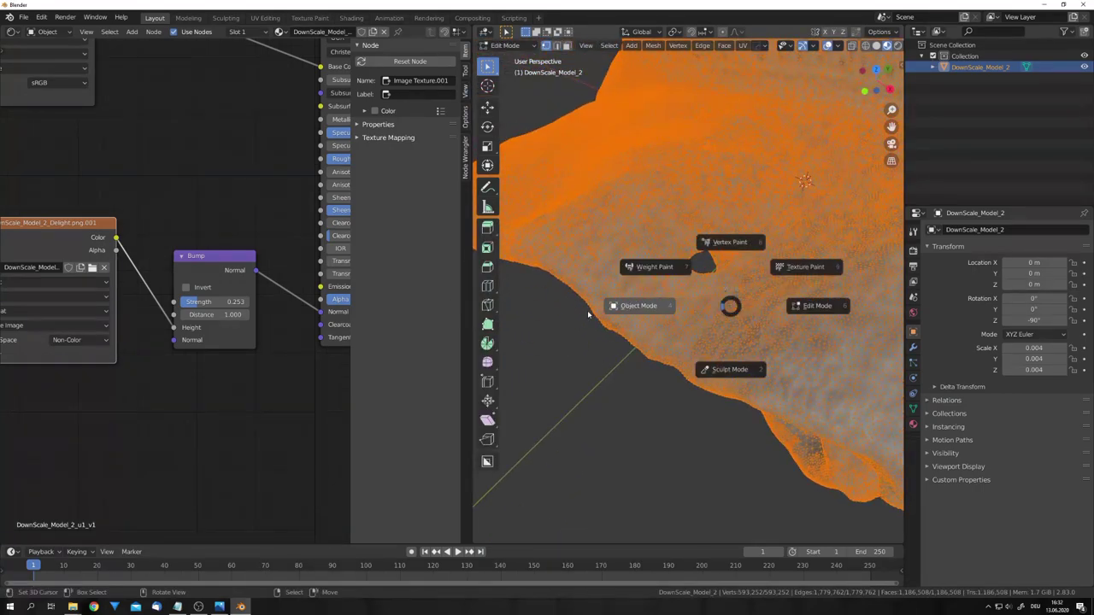
{"action": "left_click", "coordinate": [588, 315]}
{"action": "scroll", "coordinate": [694, 308], "scroll_direction": "down", "scroll_amount": 14}
{"action": "key", "text": "alt+a"}
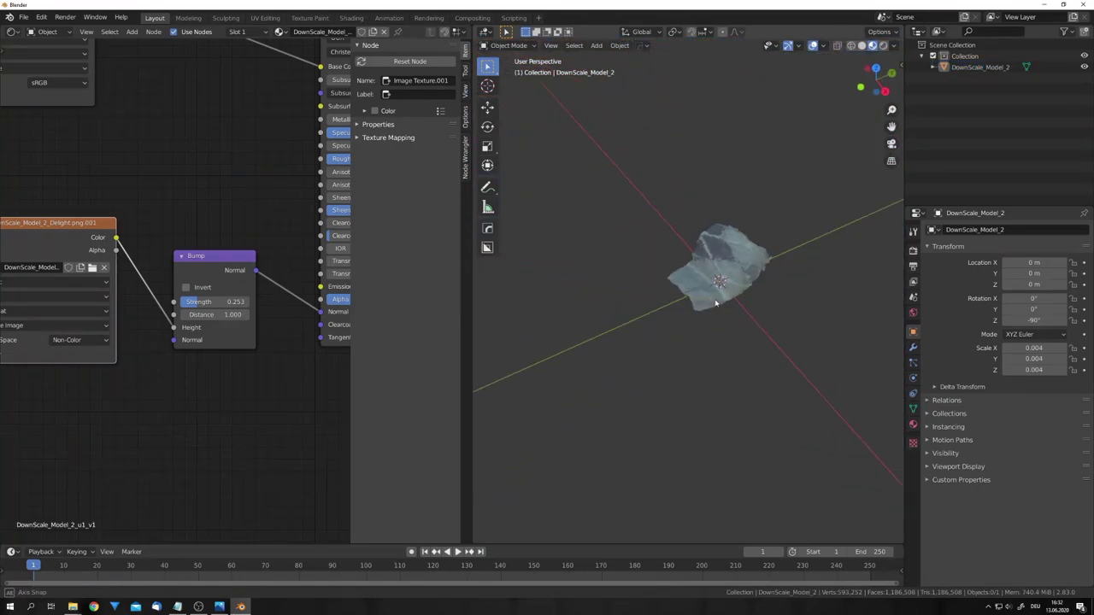
- Examine the sock from a distance against the scene grid and choose a viewport shading mode
{"action": "middle_click_drag", "start_coordinate": [715, 303], "coordinate": [673, 277]}
{"action": "scroll", "coordinate": [750, 301], "scroll_direction": "down", "scroll_amount": 3}
{"action": "mouse_move", "coordinate": [741, 303]}
{"action": "middle_mouse_down"}
{"action": "mouse_move", "coordinate": [751, 309]}
{"action": "mouse_move", "coordinate": [669, 318]}
{"action": "middle_mouse_up"}
{"action": "scroll", "coordinate": [722, 310], "scroll_direction": "down", "scroll_amount": 6}
{"action": "key", "text": "z"}
{"action": "left_click", "coordinate": [824, 317]}
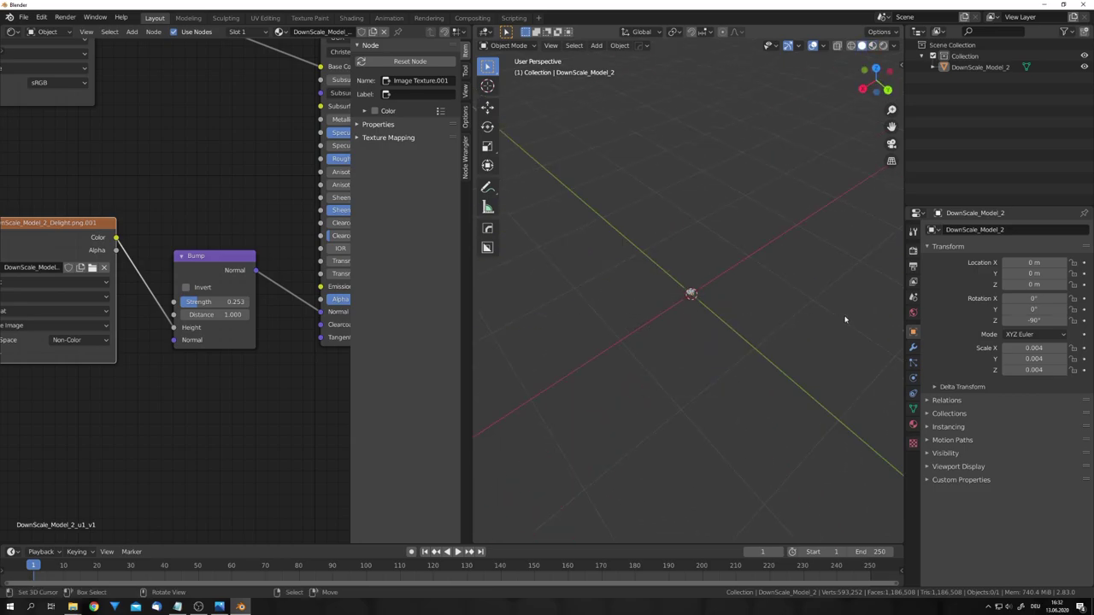